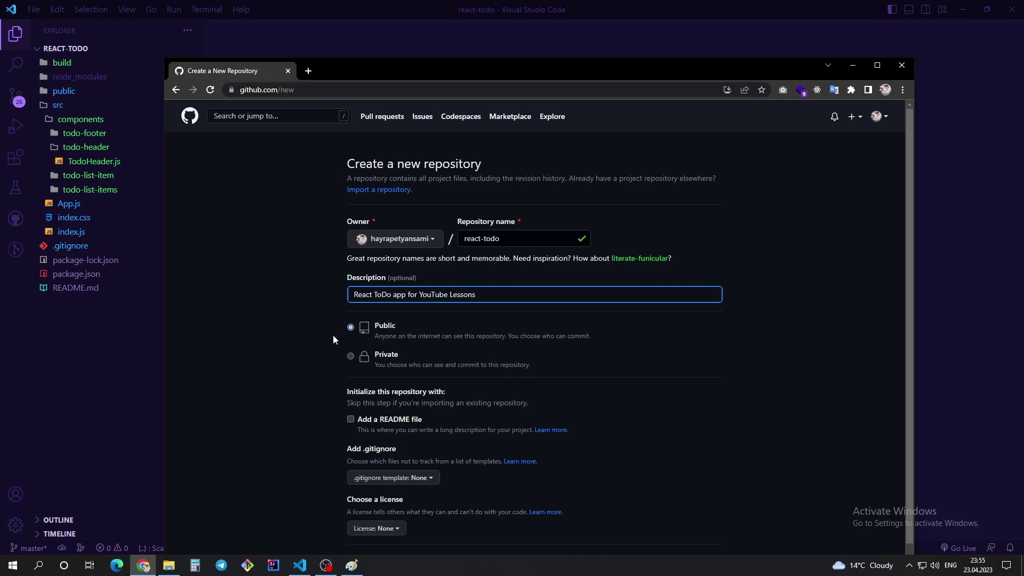
# Step: Create the public GitHub repository react-todo and highlight its commands for pushing an existing repository
pyautogui.click(331, 328)
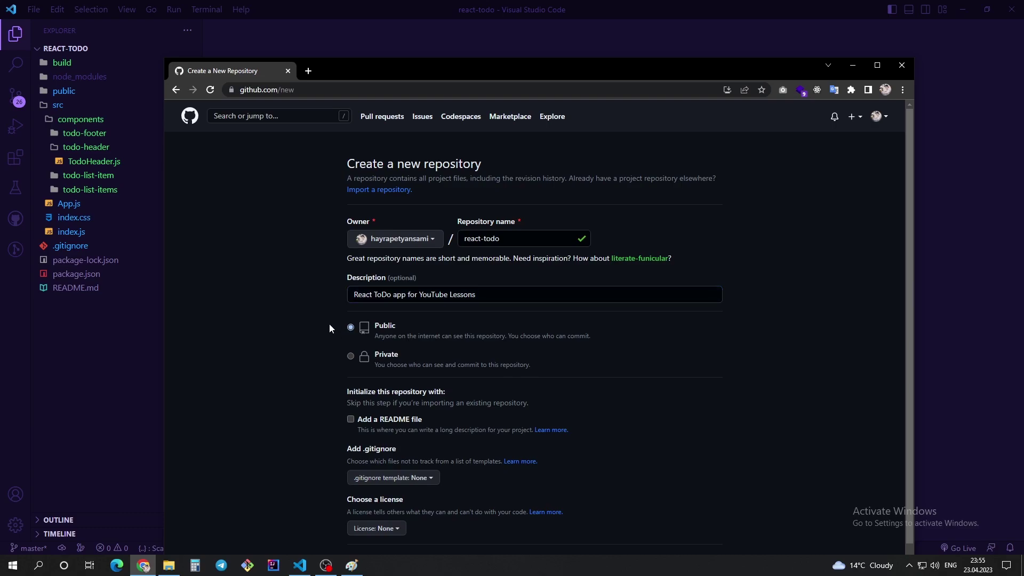
pyautogui.scroll(-1, 330, 328)
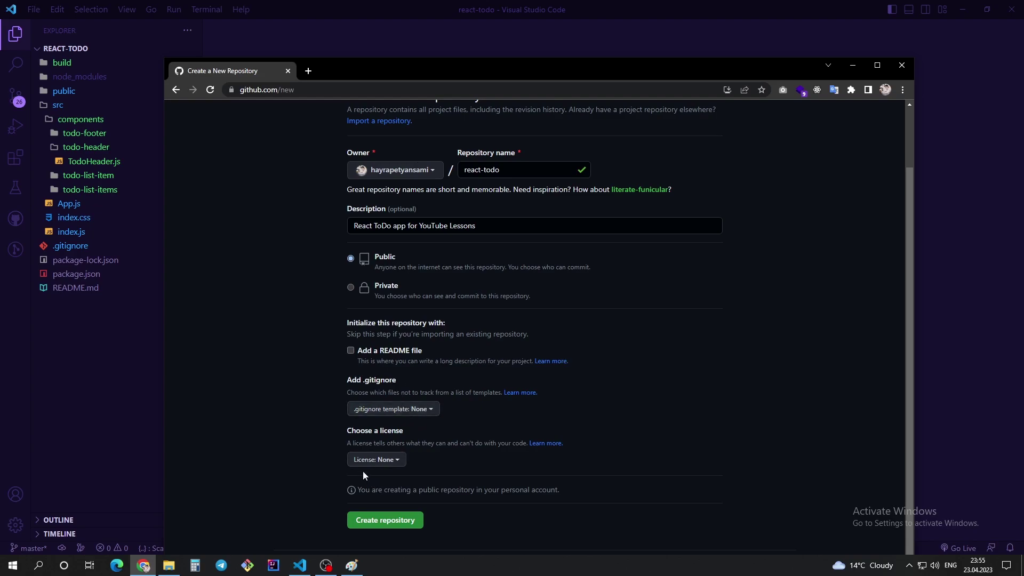
pyautogui.click(379, 519)
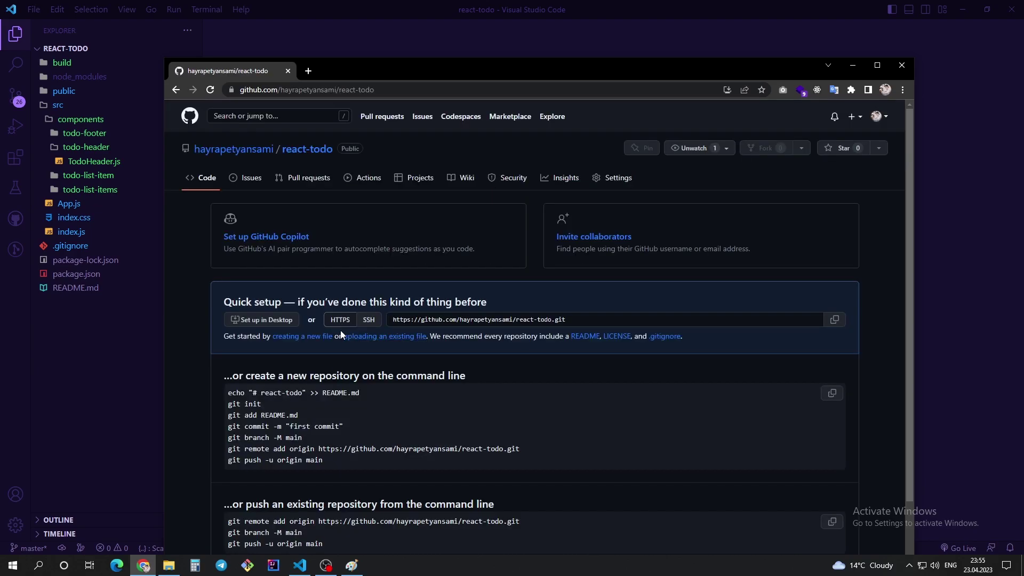
pyautogui.scroll(-2, 341, 334)
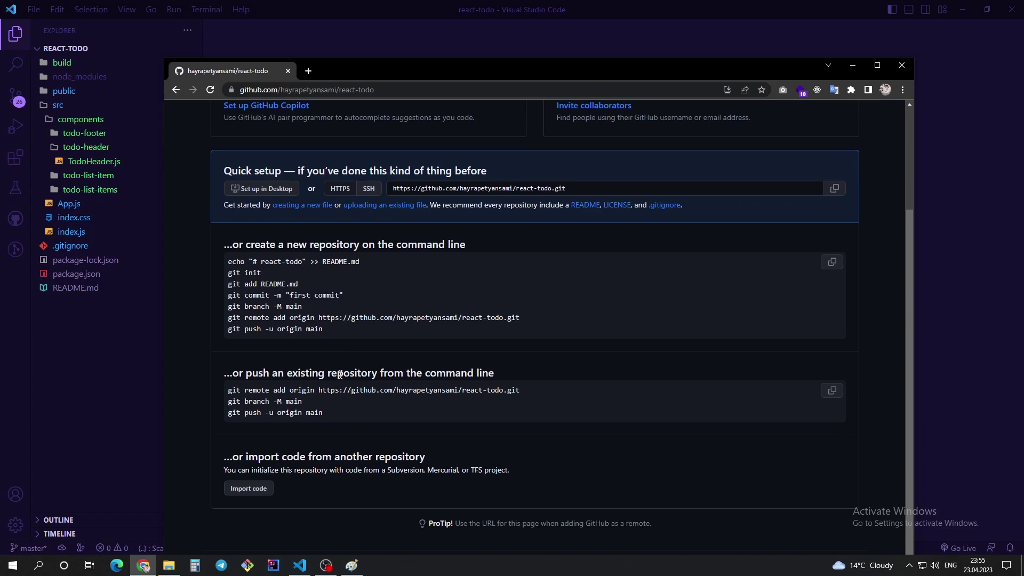
pyautogui.moveTo(532, 392); pyautogui.dragTo(213, 373)
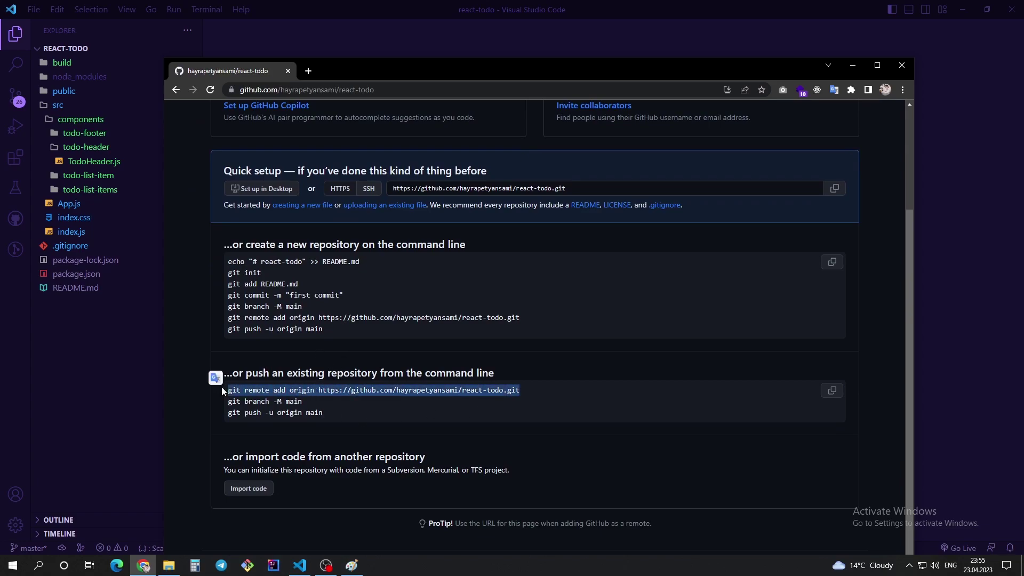
pyautogui.moveTo(341, 411); pyautogui.dragTo(199, 414)
# Step: Switch to Visual Studio Code, open an enlarged integrated terminal for the react-todo project and collapse the src folder
pyautogui.click(101, 398)
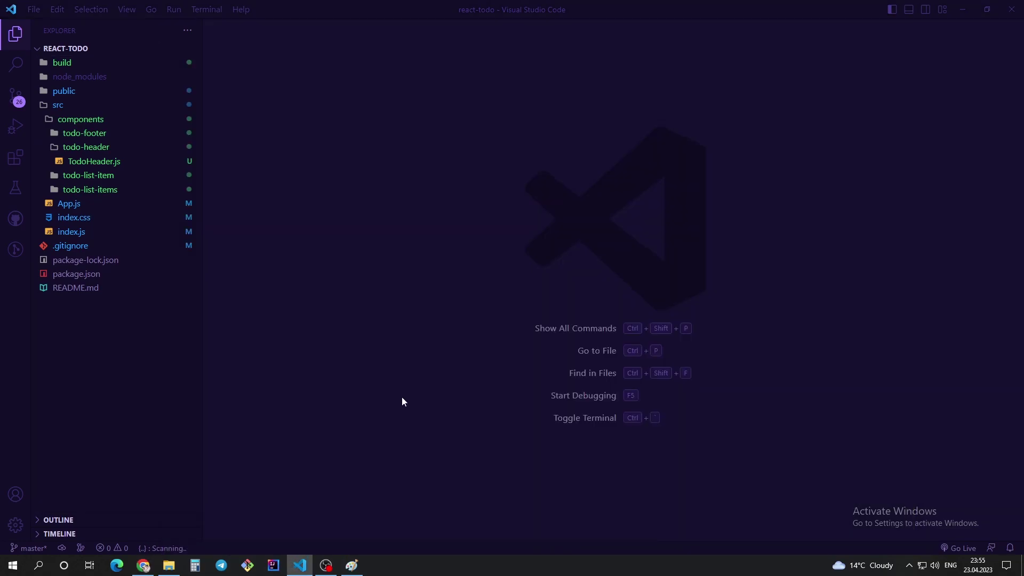
pyautogui.hotkey('ctrl', '`')
pyautogui.moveTo(423, 378); pyautogui.dragTo(423, 161)
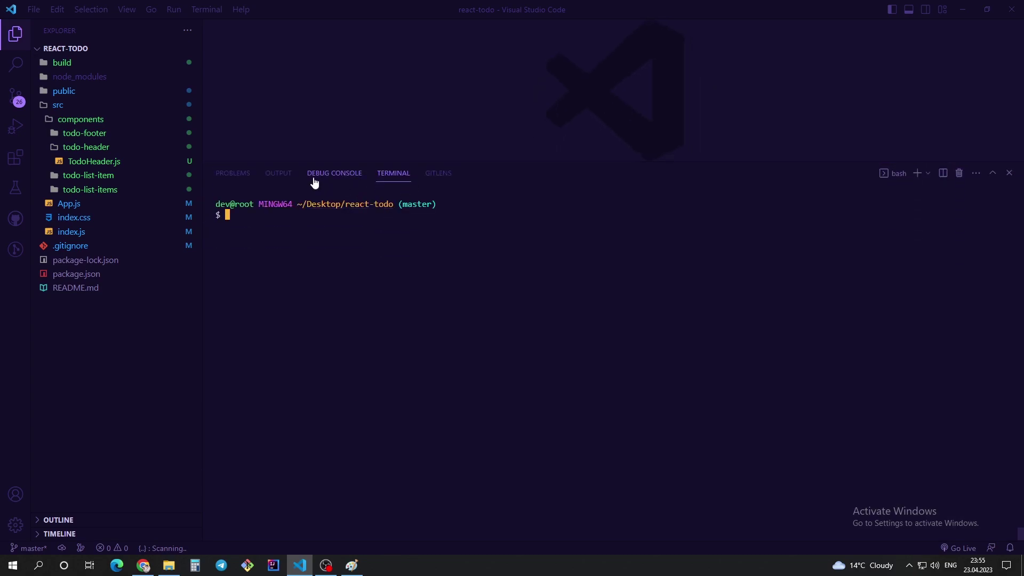
pyautogui.click(43, 109)
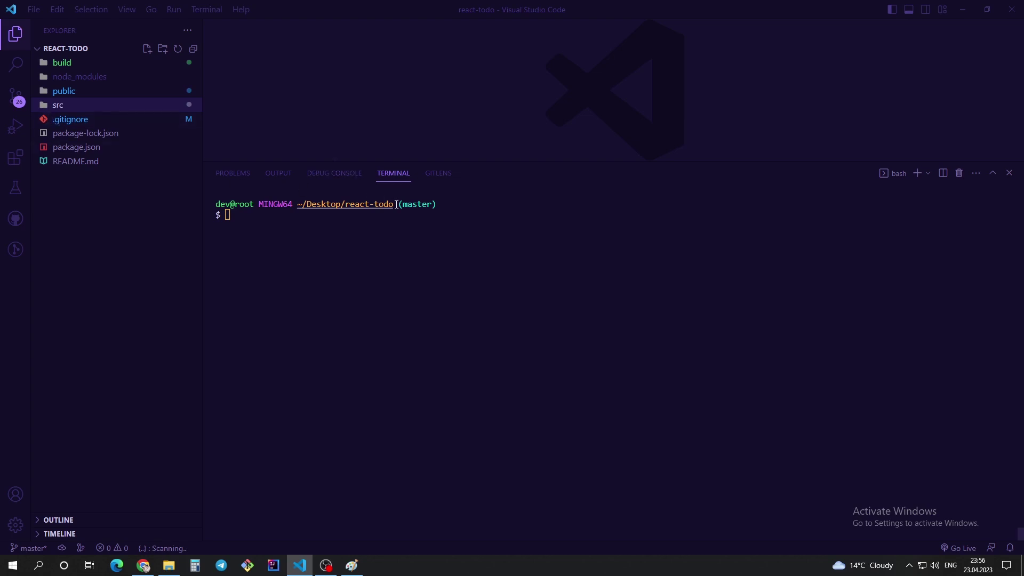
pyautogui.press('Up')
pyautogui.press('Up')
pyautogui.press('Up')
pyautogui.click(252, 225)
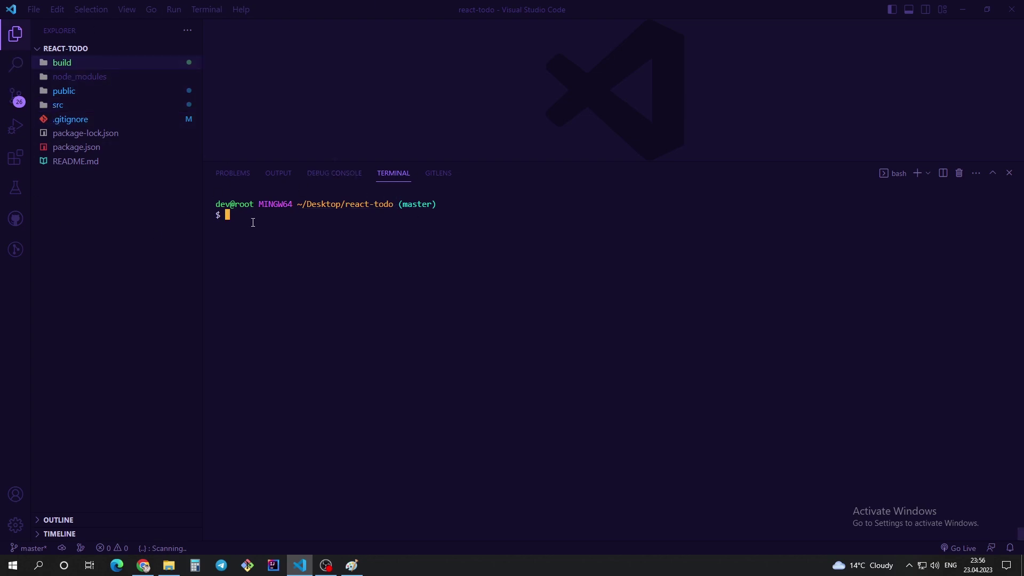
# Step: Stage all project changes with git add . and clear the terminal output
pyautogui.write('git add .')
pyautogui.press('Return')
pyautogui.write('clear')
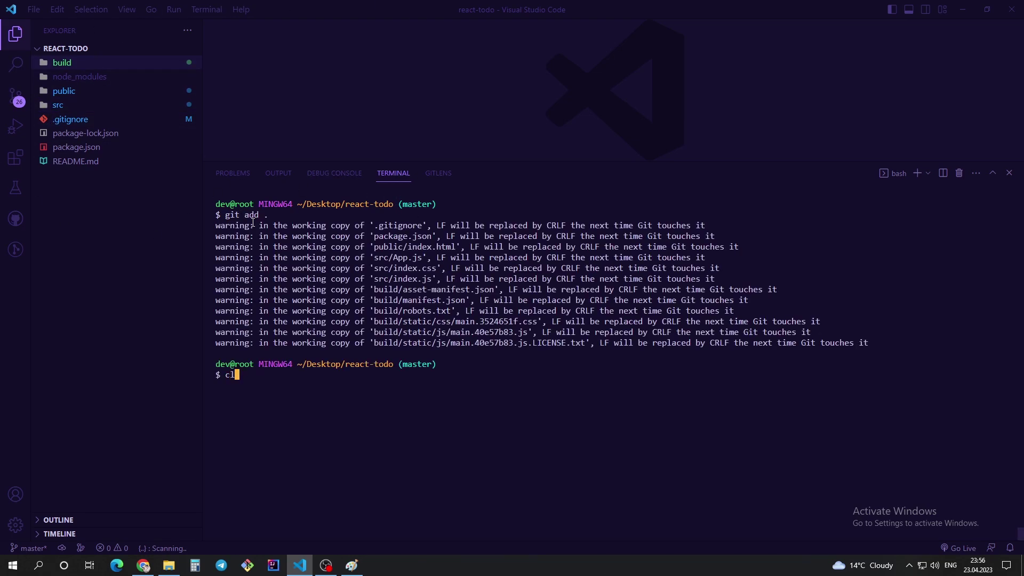
pyautogui.press('Return')
# Step: Commit the staged files with the message "first commit, created todo app with react"
pyautogui.write('git ')
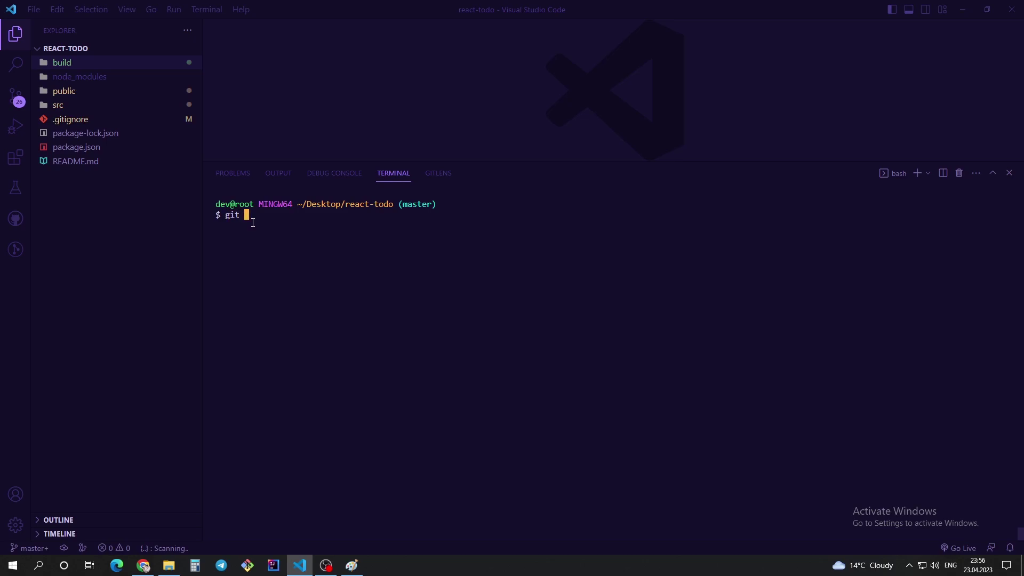
pyautogui.write('commit -m "first commit, created todo app with react"')
pyautogui.press('Return')
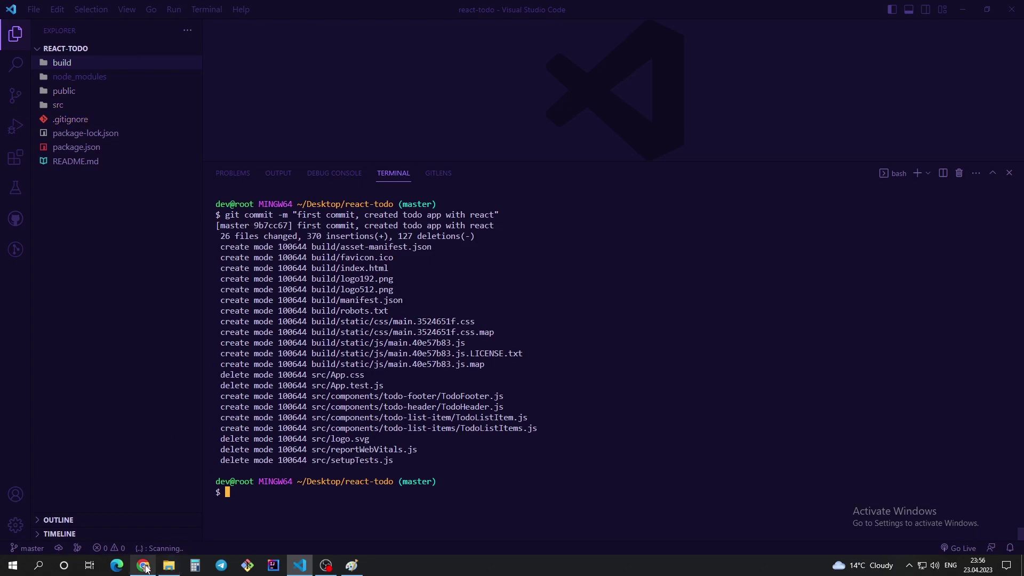
# Step: Copy the git remote add origin command from the GitHub repository page in Chrome and run it in the VS Code terminal
pyautogui.click(143, 565)
pyautogui.moveTo(523, 381); pyautogui.dragTo(228, 395)
pyautogui.hotkey('ctrl', 'c')
pyautogui.click(129, 397)
pyautogui.rightClick(306, 505)
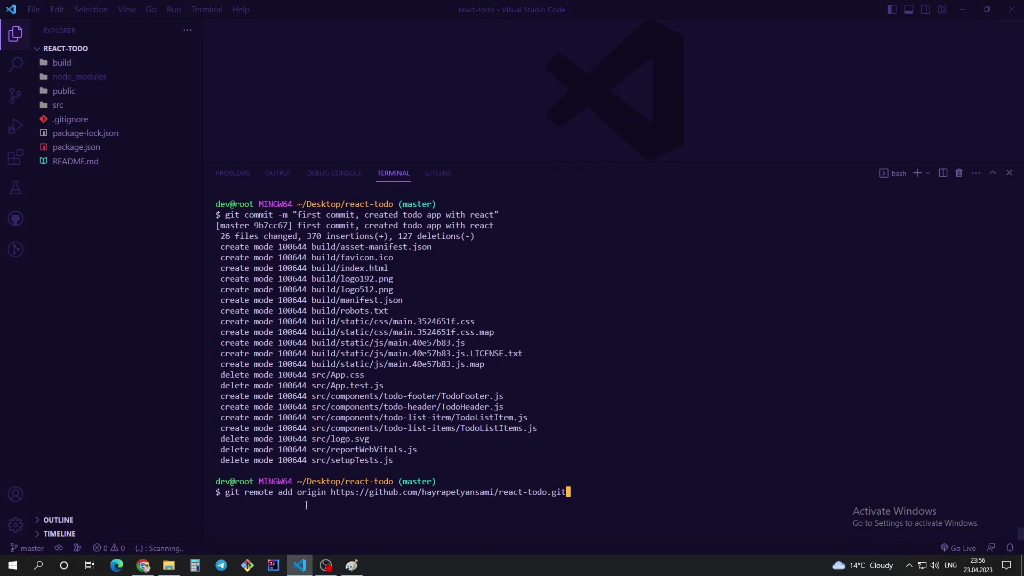
pyautogui.press('Return')
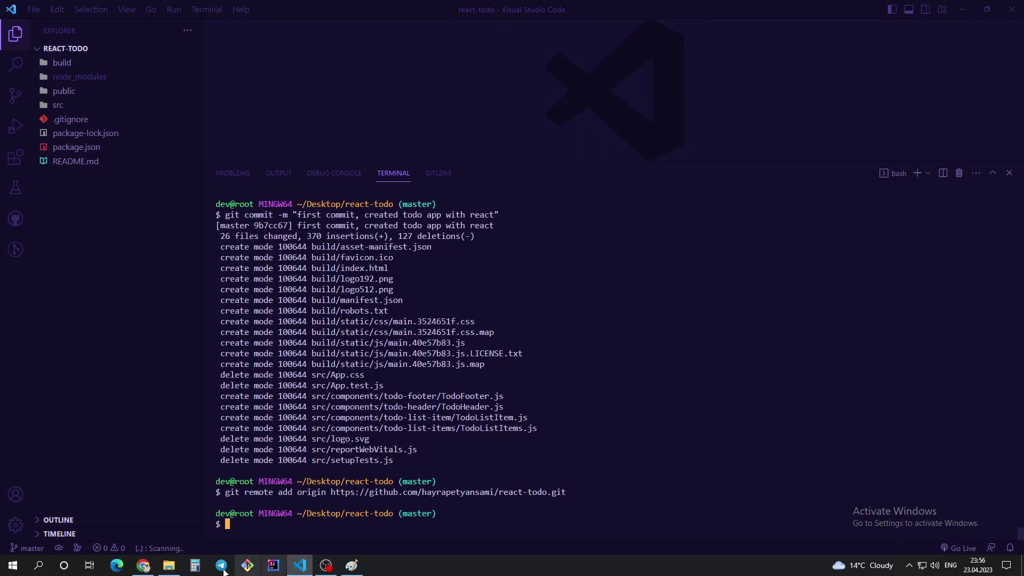
# Step: Copy the git push command from GitHub, change its branch to master in the VS Code terminal and run git push -u origin master
pyautogui.click(145, 566)
pyautogui.moveTo(323, 413); pyautogui.dragTo(220, 415)
pyautogui.hotkey('ctrl', 'c')
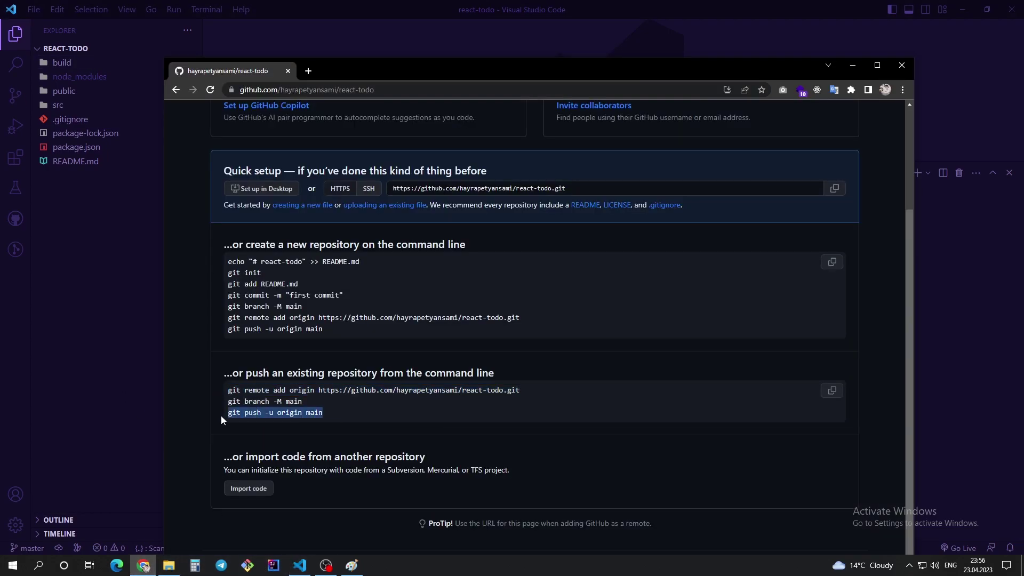
pyautogui.click(152, 566)
pyautogui.rightClick(261, 532)
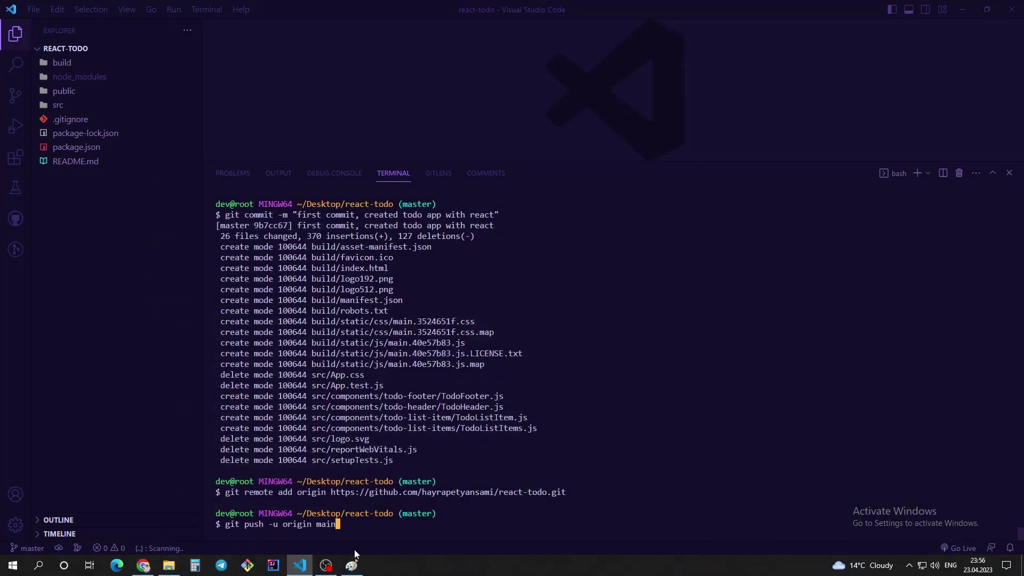
pyautogui.press('BackSpace')
pyautogui.write('aster')
pyautogui.press('Return')
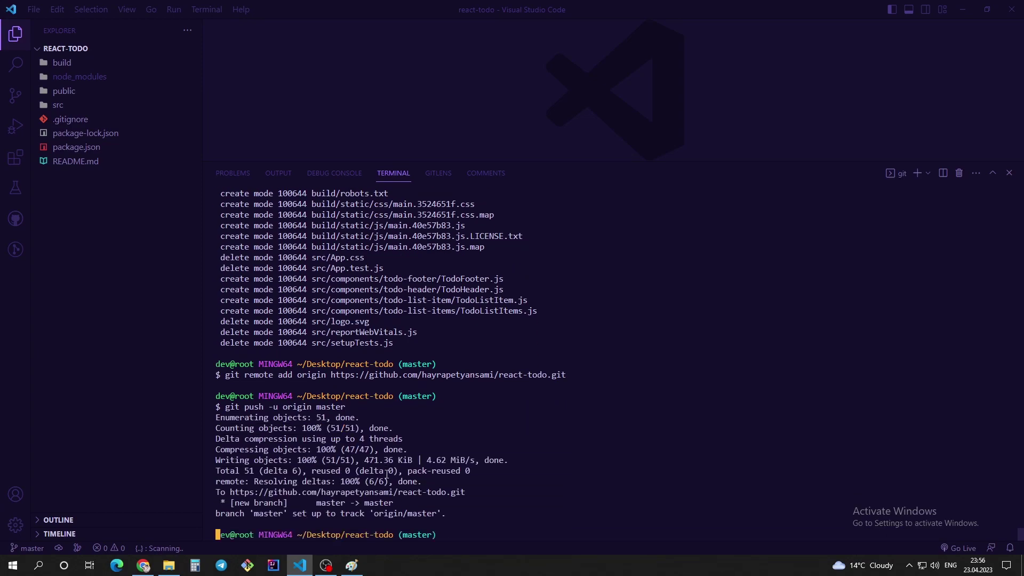
# Step: Reload the react-todo repository page in Chrome and examine its pushed files and commit history
pyautogui.click(143, 566)
pyautogui.click(211, 91)
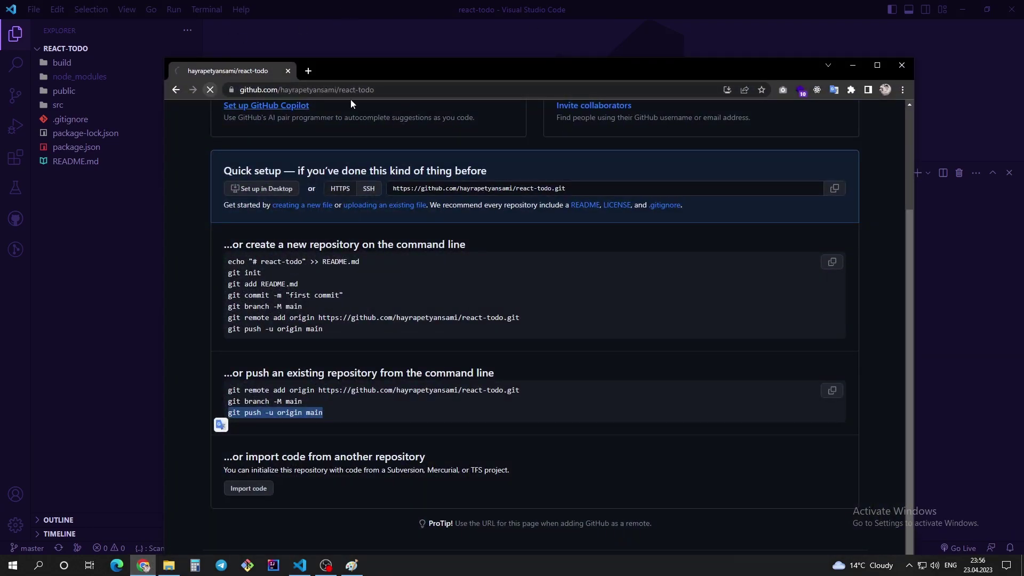
pyautogui.moveTo(399, 72); pyautogui.dragTo(404, 37)
pyautogui.scroll(3, 287, 217)
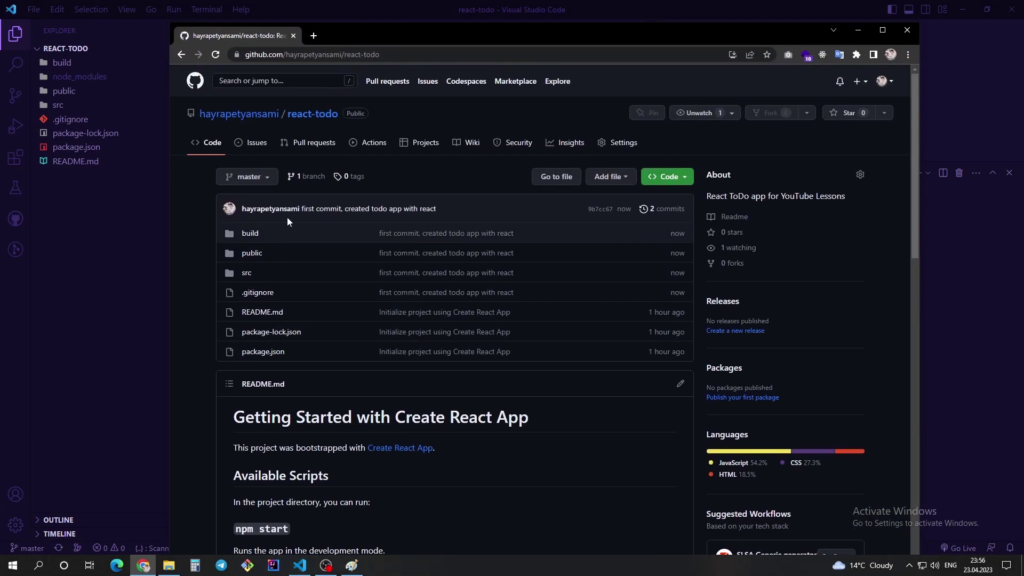
pyautogui.scroll(-1, 310, 241)
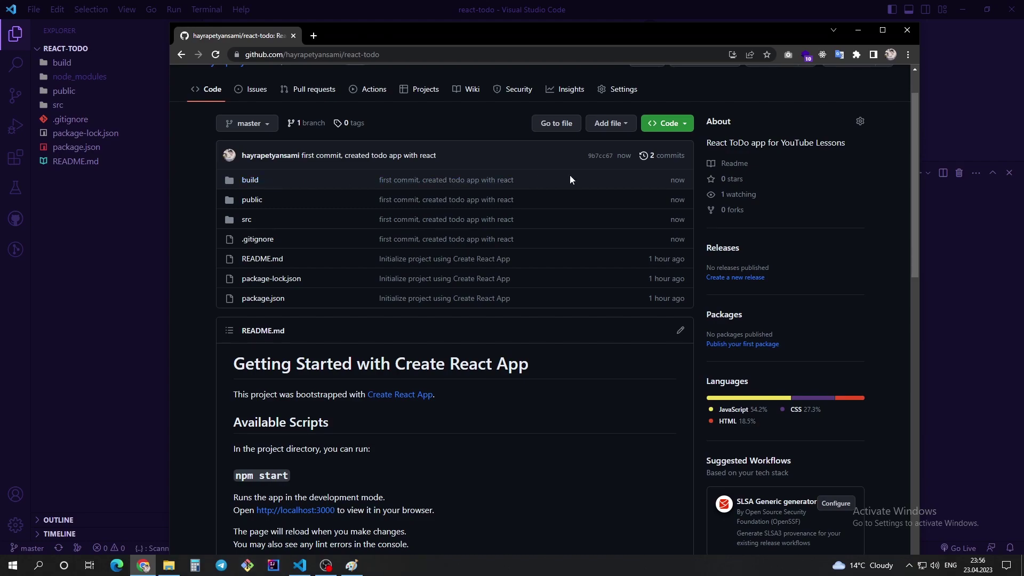
pyautogui.click(672, 155)
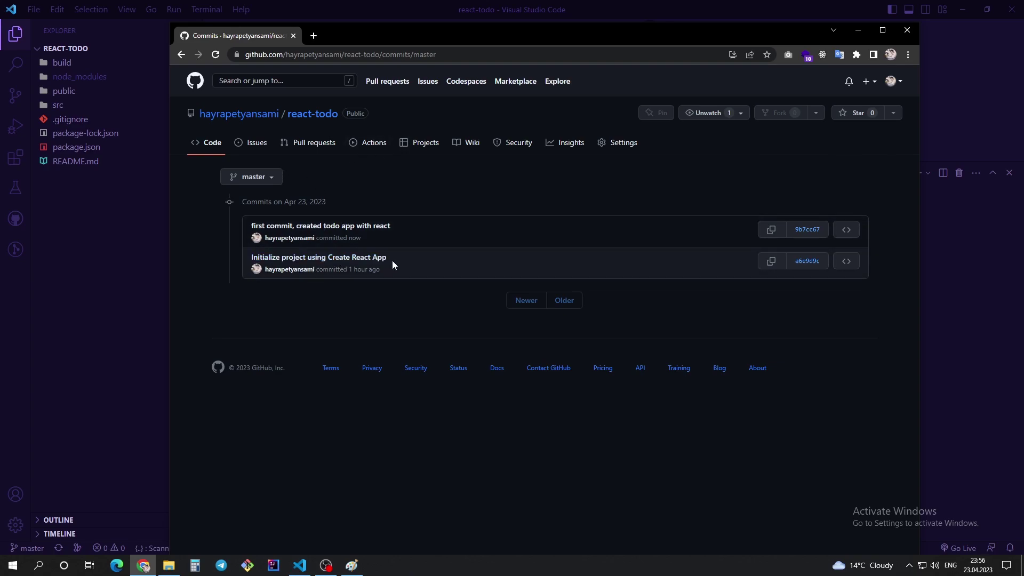
pyautogui.moveTo(392, 260); pyautogui.dragTo(248, 258)
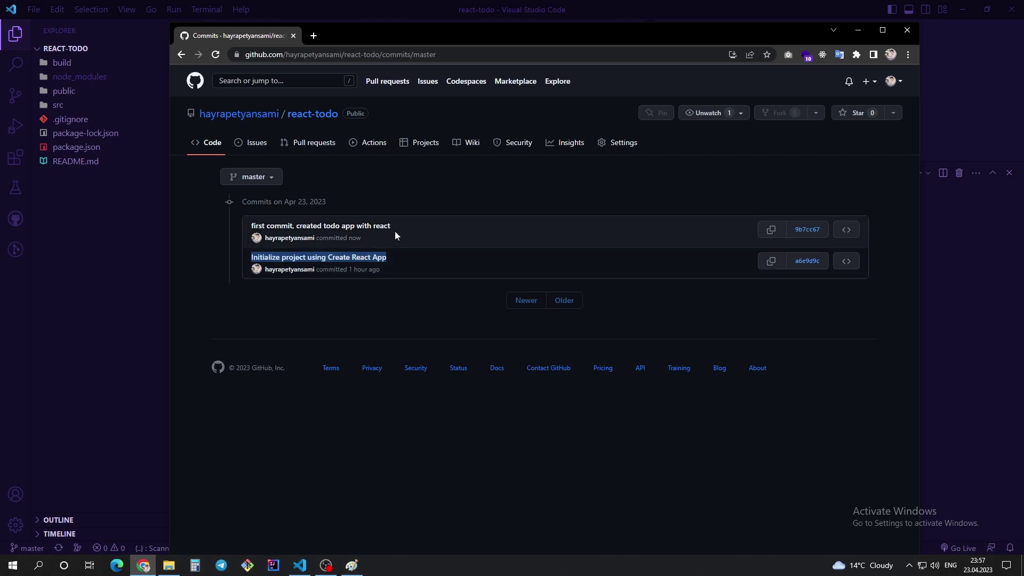
pyautogui.click(354, 227)
pyautogui.tripleClick(354, 227)
pyautogui.hotkey('alt', 'Left')
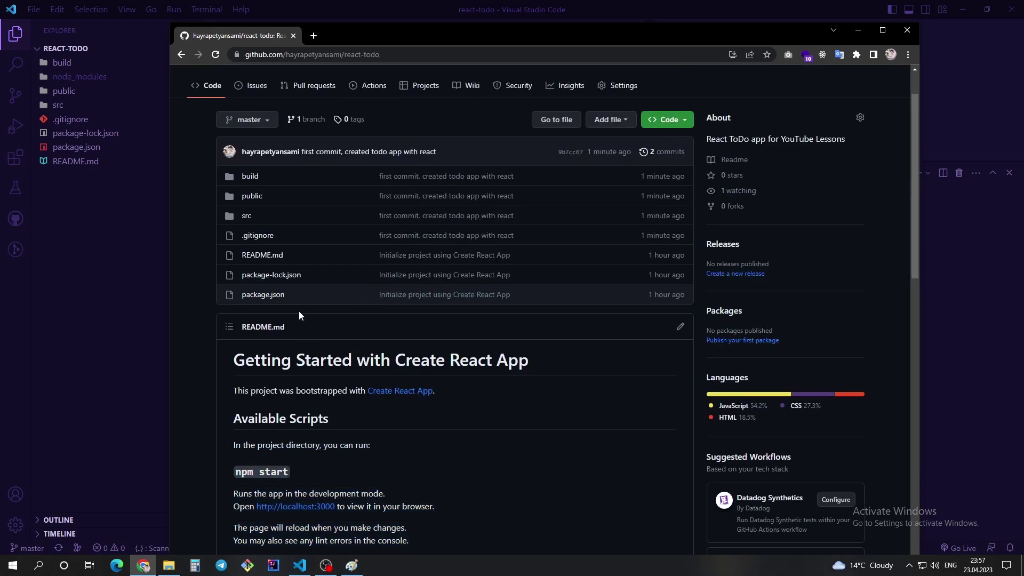
# Step: Open the Vercel dashboard in a new browser tab and start adding a new project
pyautogui.click(319, 35)
pyautogui.write('vercel')
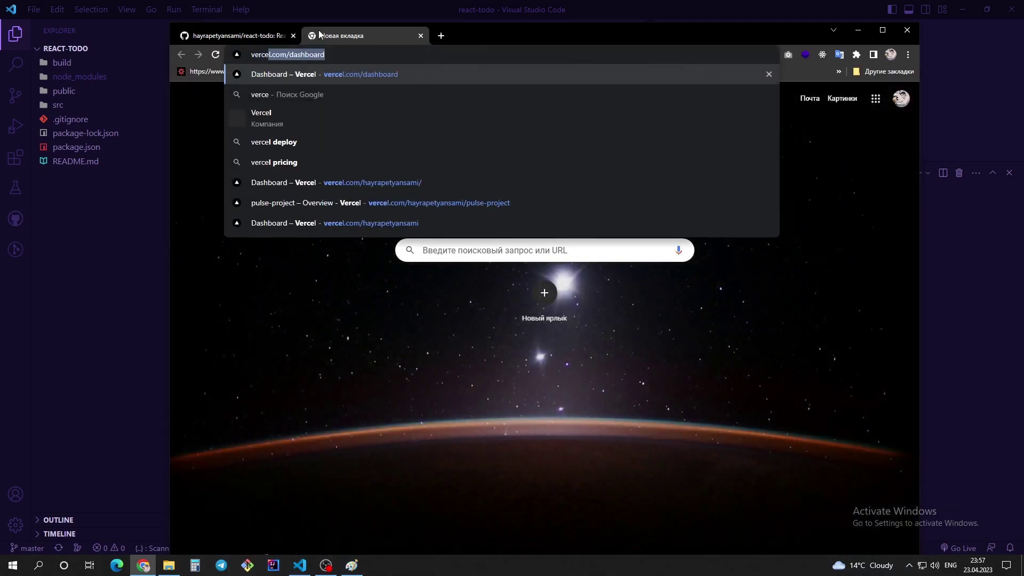
pyautogui.press('Return')
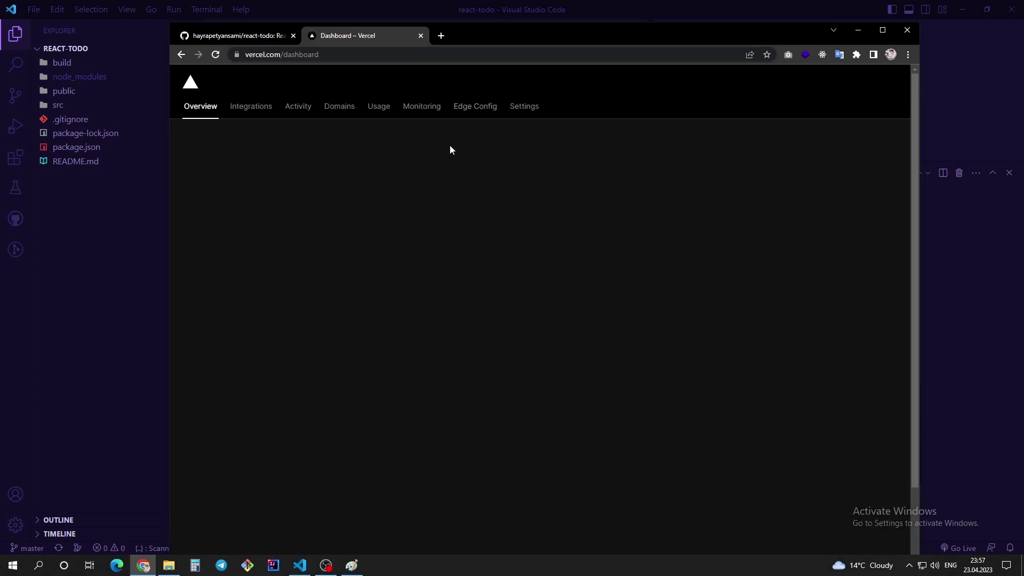
pyautogui.click(371, 52)
pyautogui.click(829, 143)
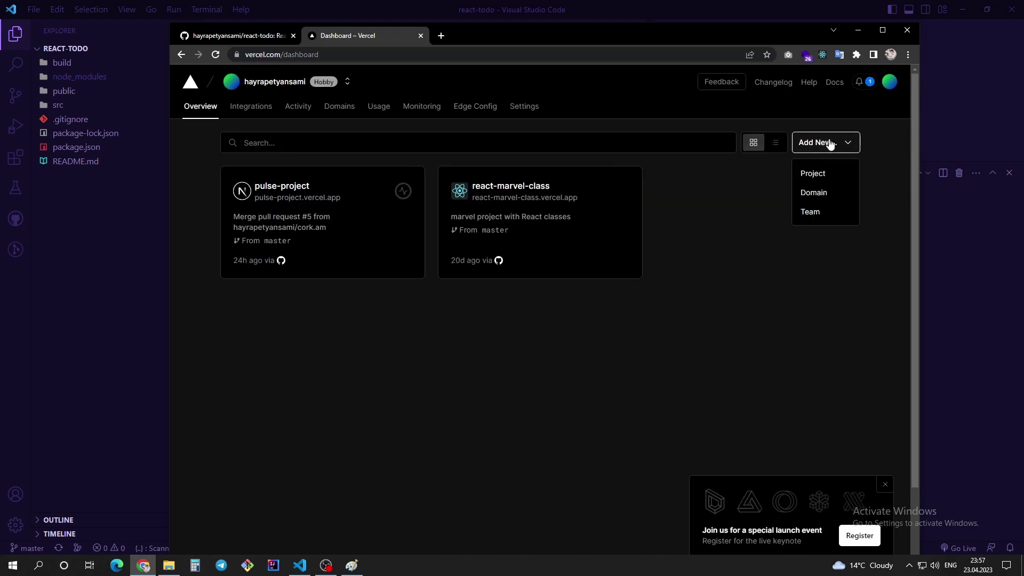
pyautogui.click(818, 177)
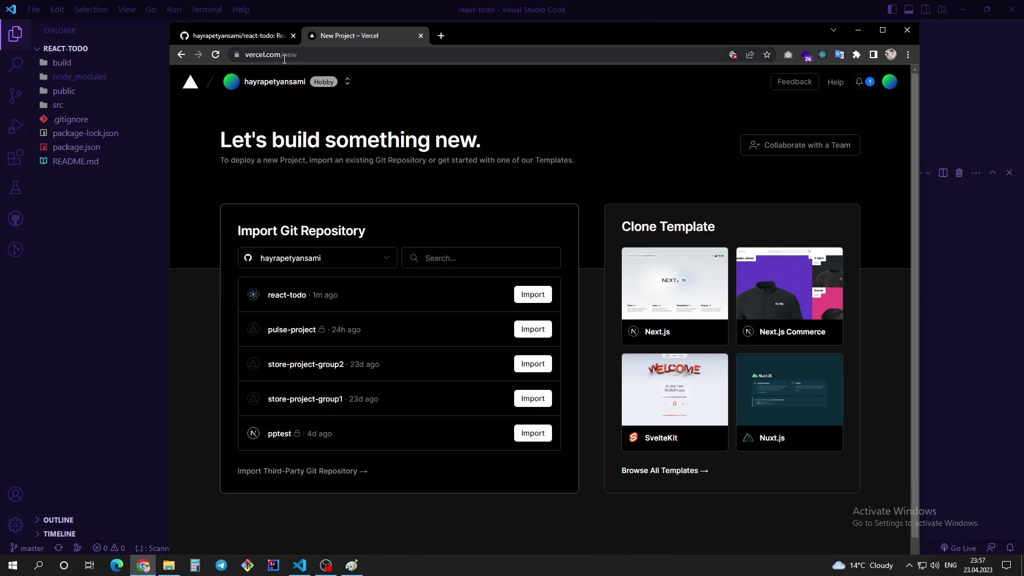
# Step: Import the react-todo Git repository as the new Vercel project
pyautogui.moveTo(283, 56); pyautogui.dragTo(227, 58)
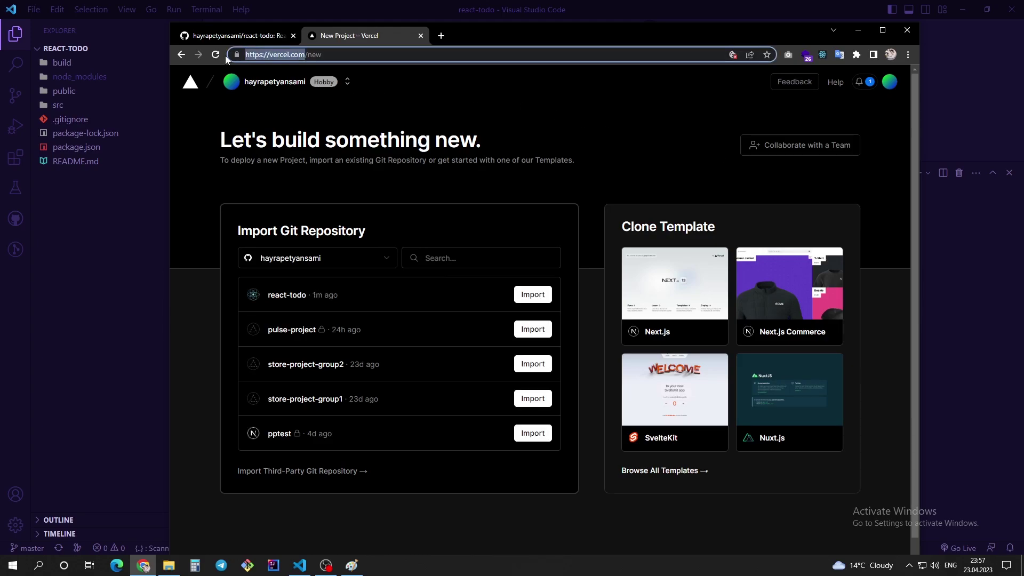
pyautogui.click(642, 119)
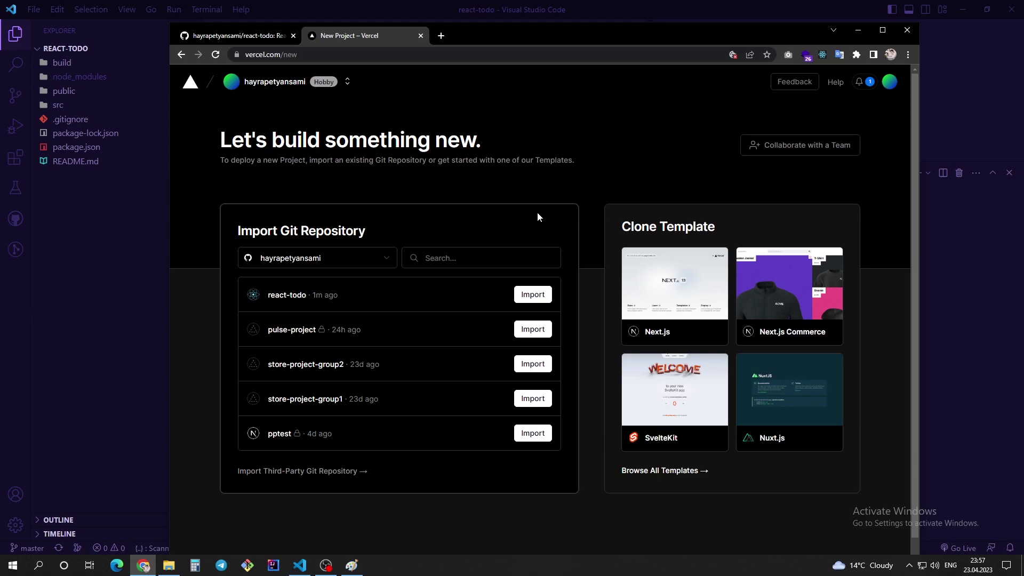
pyautogui.scroll(-1, 397, 299)
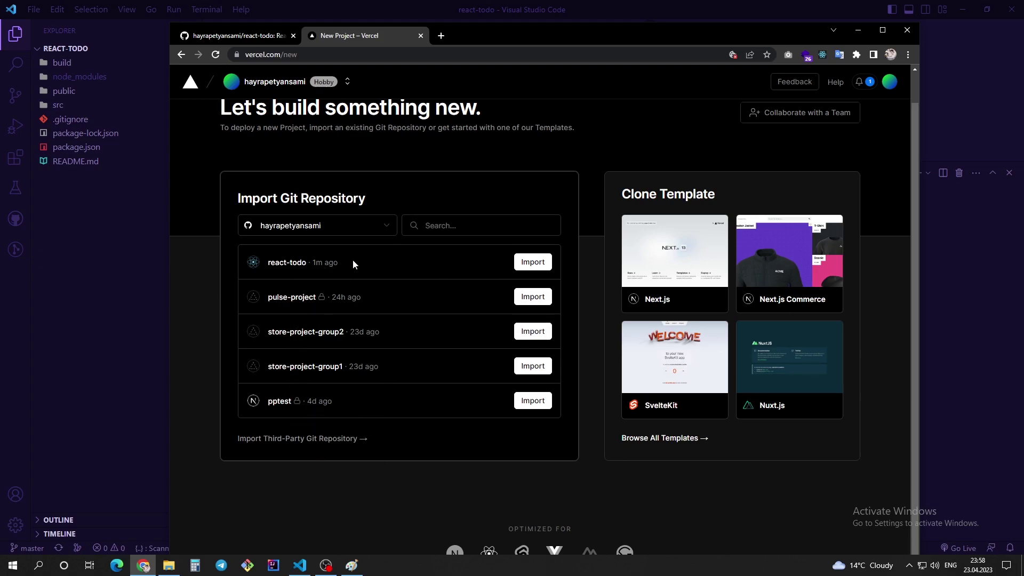
pyautogui.moveTo(349, 261); pyautogui.dragTo(312, 263)
pyautogui.click(533, 262)
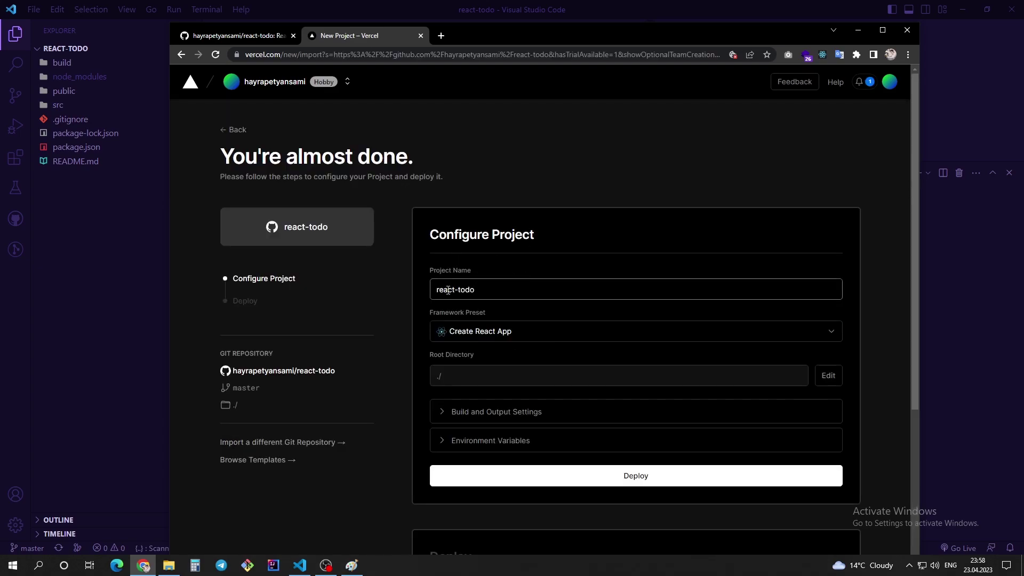
# Step: Review the project configuration, expanding and collapsing the Build and Output Settings
pyautogui.click(523, 293)
pyautogui.scroll(-1, 520, 291)
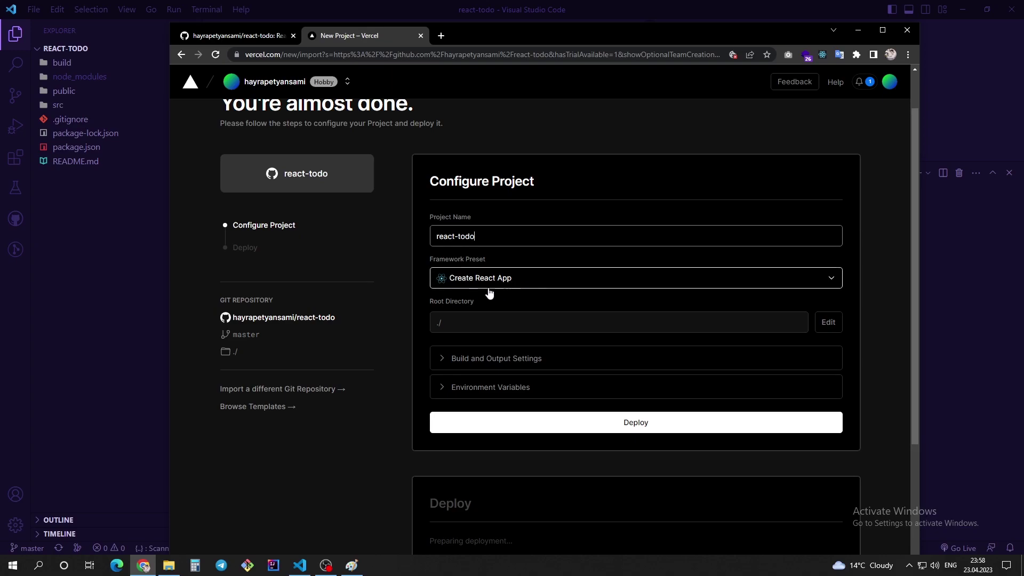
pyautogui.scroll(-2, 503, 280)
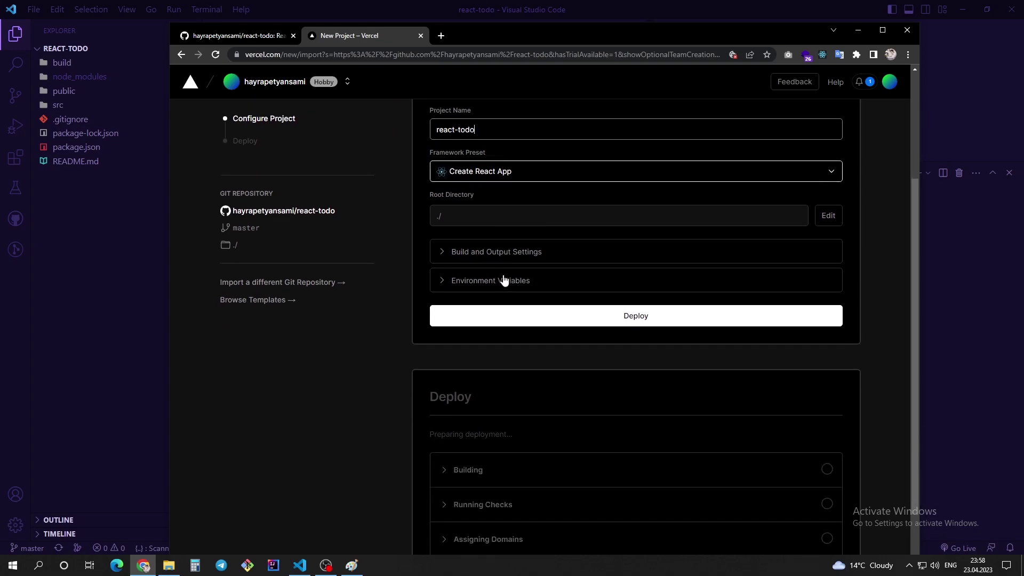
pyautogui.click(445, 260)
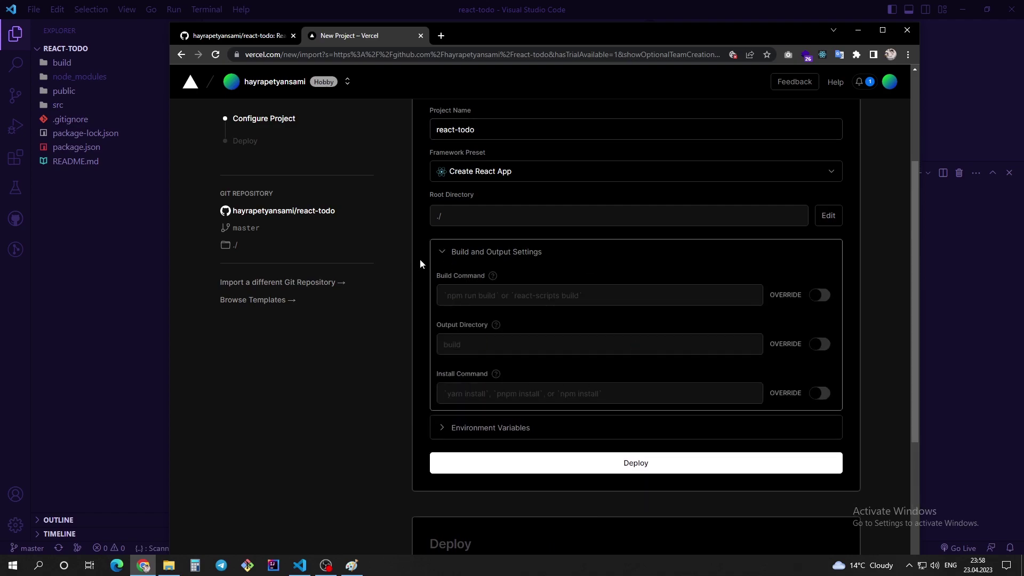
pyautogui.click(442, 255)
pyautogui.click(439, 255)
pyautogui.click(437, 257)
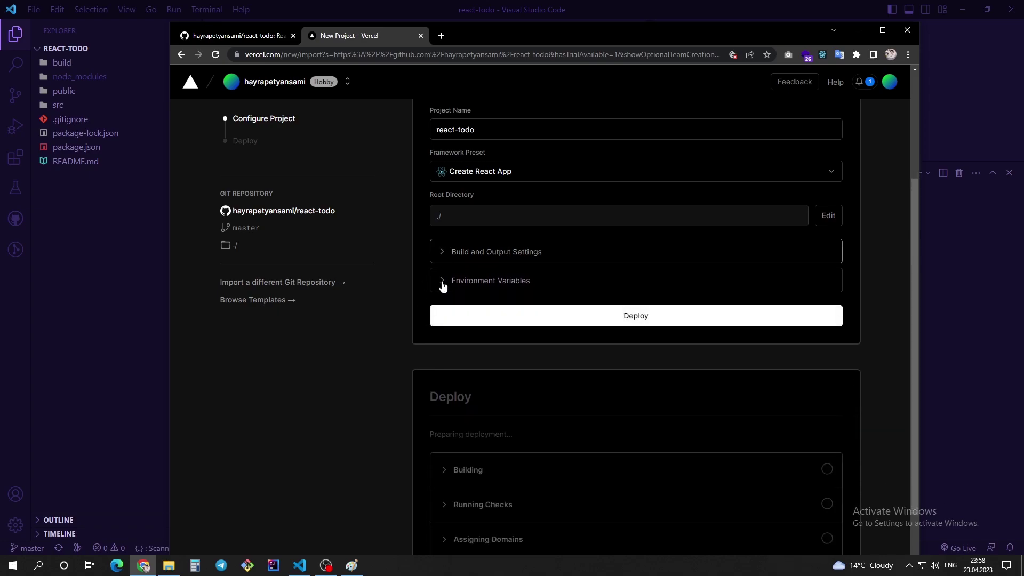
# Step: Expand and collapse the Environment Variables section, and review the remaining project configuration and deployment stages
pyautogui.click(441, 282)
pyautogui.click(441, 284)
pyautogui.click(441, 282)
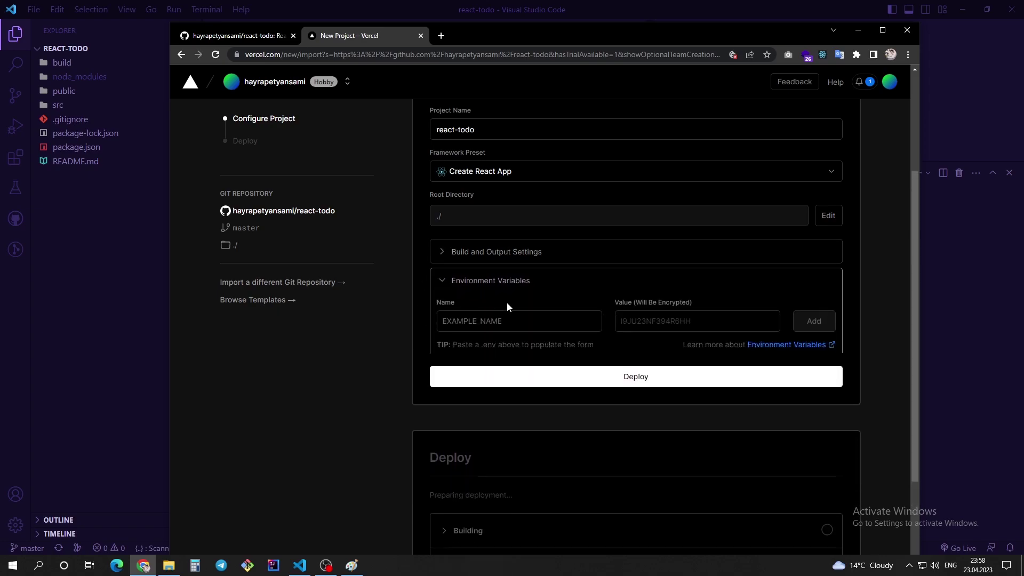
pyautogui.click(443, 281)
pyautogui.scroll(-2, 478, 318)
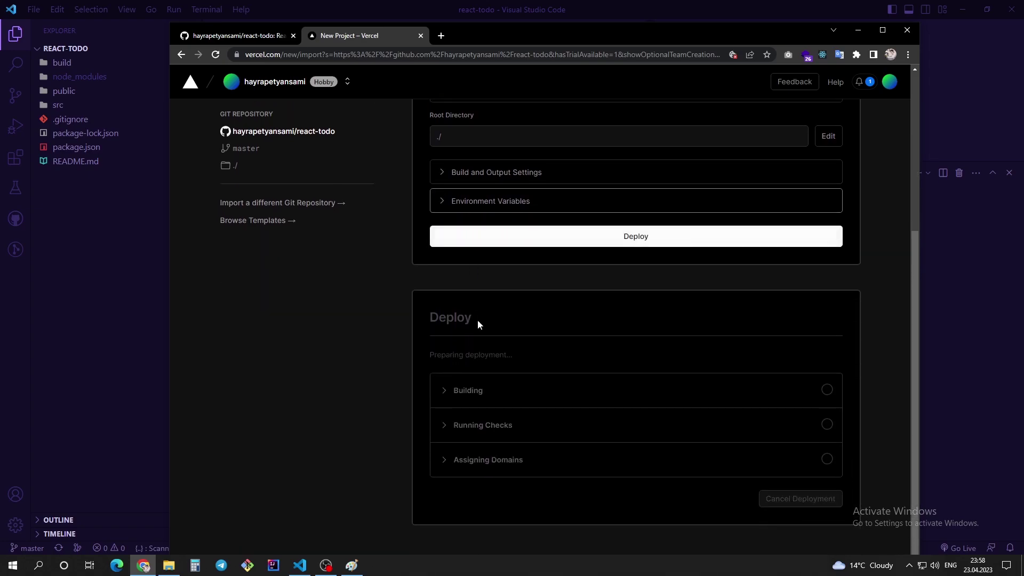
pyautogui.scroll(3, 507, 378)
pyautogui.scroll(3, 496, 399)
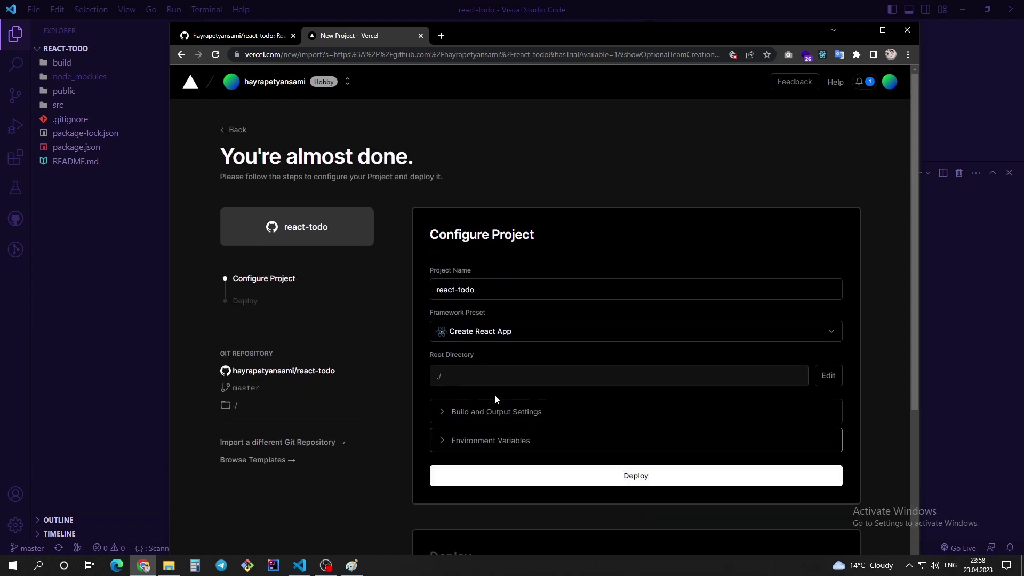
pyautogui.scroll(-3, 467, 398)
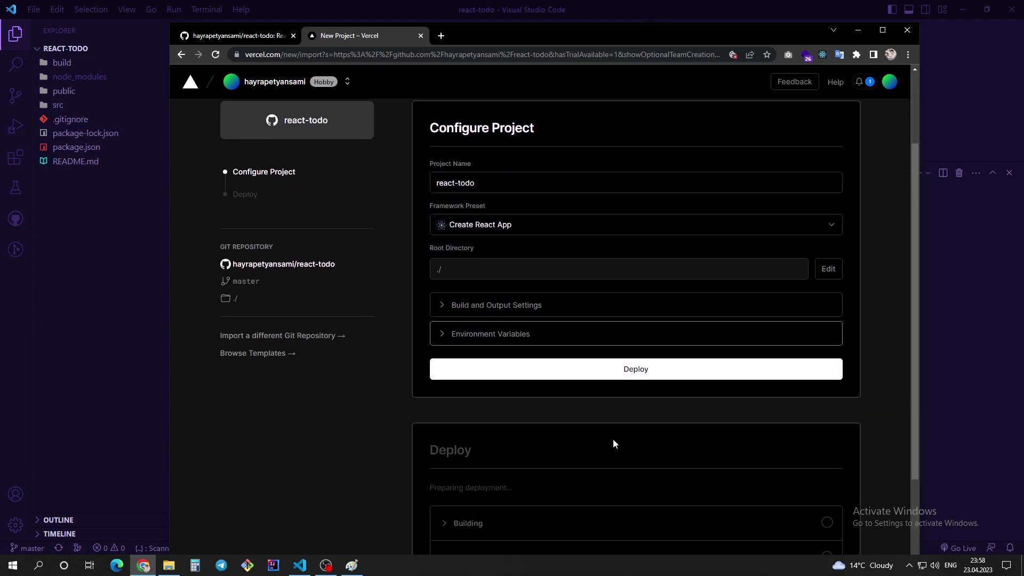
# Step: Deploy the react-todo project and continue to its project dashboard
pyautogui.click(631, 374)
pyautogui.scroll(1, 632, 372)
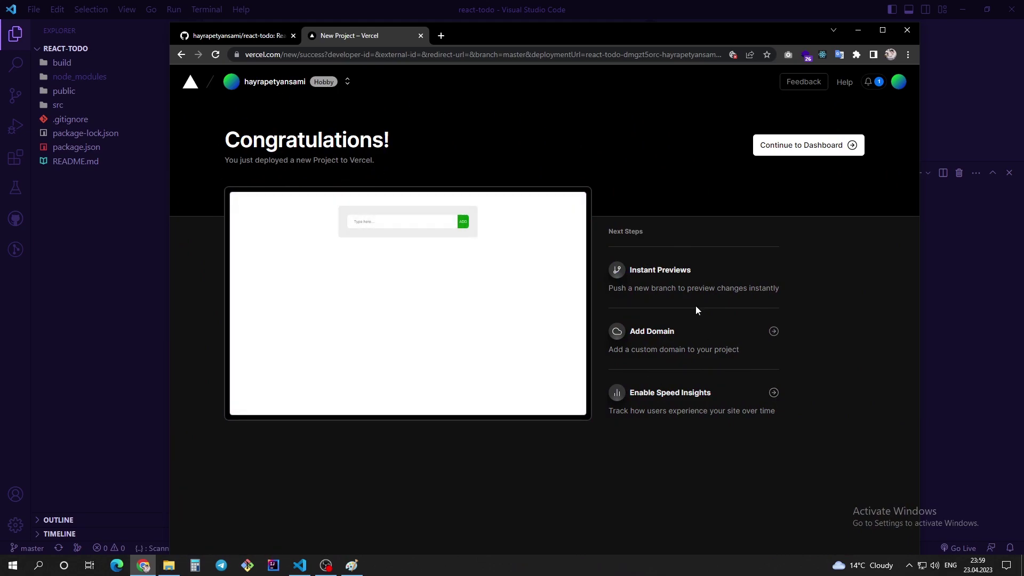
pyautogui.click(777, 152)
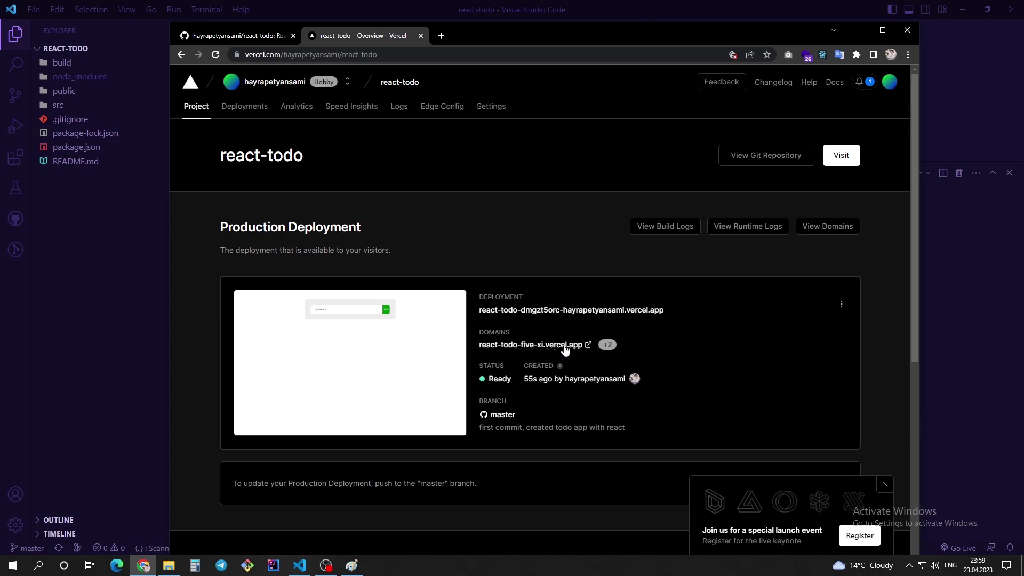
# Step: Open the production domain react-todo-five-xi.vercel.app from the project overview
pyautogui.moveTo(478, 346); pyautogui.dragTo(543, 345)
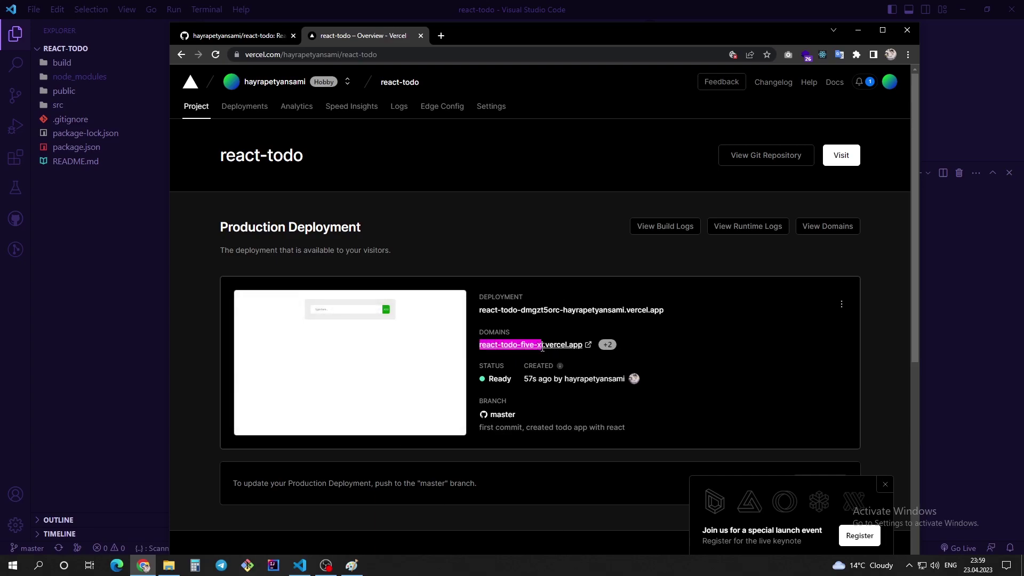
pyautogui.click(475, 353)
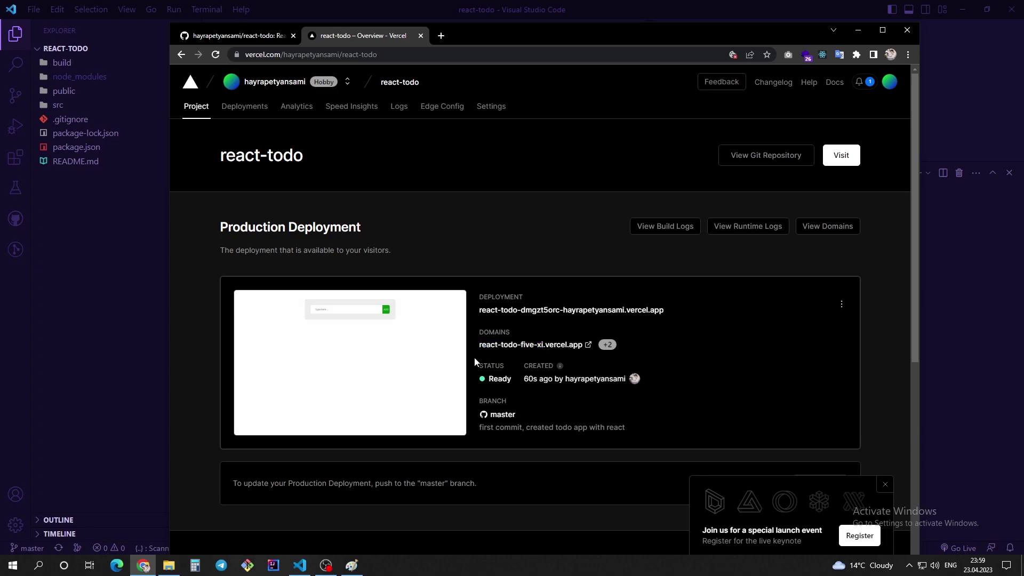
pyautogui.click(520, 346)
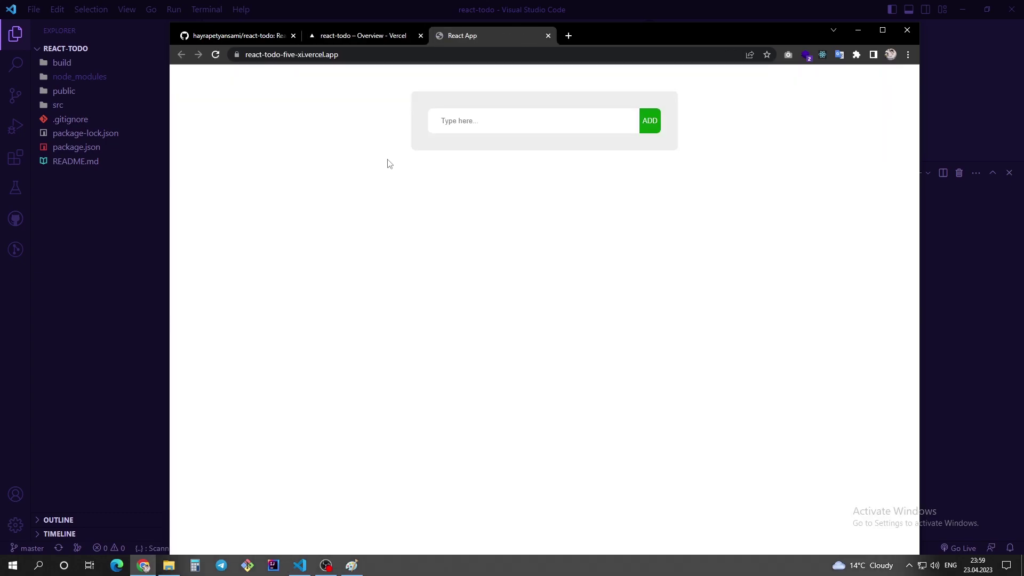
pyautogui.click(411, 56)
pyautogui.click(313, 204)
pyautogui.click(363, 54)
# Step: Add five test todos to the deployed app: fdsgfdh, gfhkjghk, srgf, sdfhtfg and jgfhkjhl
pyautogui.click(482, 126)
pyautogui.write('fdsgfdh')
pyautogui.press('Return')
pyautogui.write('gfhkjghk')
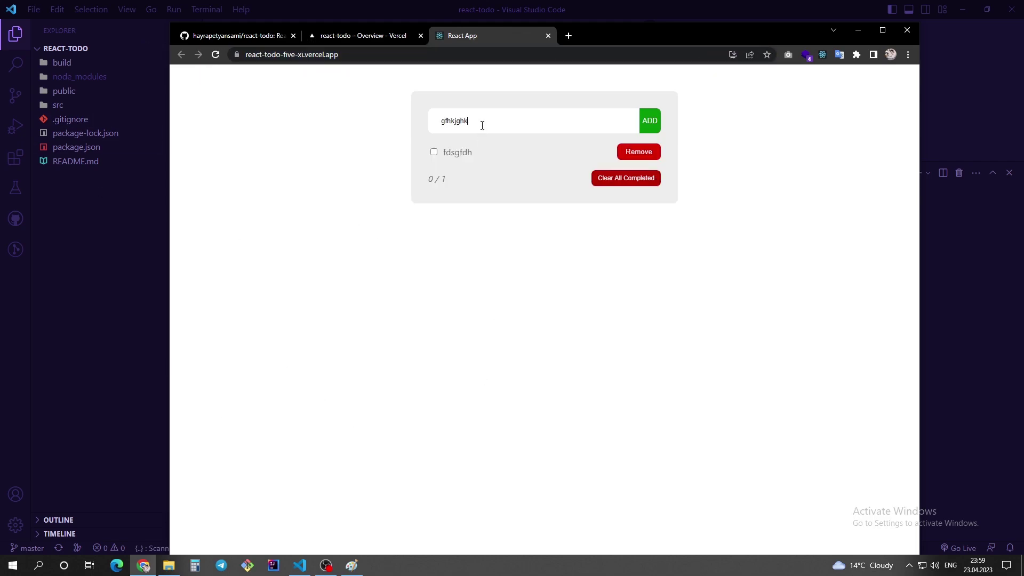
pyautogui.press('Return')
pyautogui.write('srgf')
pyautogui.press('Return')
pyautogui.write('sdfhtfg')
pyautogui.press('Return')
pyautogui.press('Return')
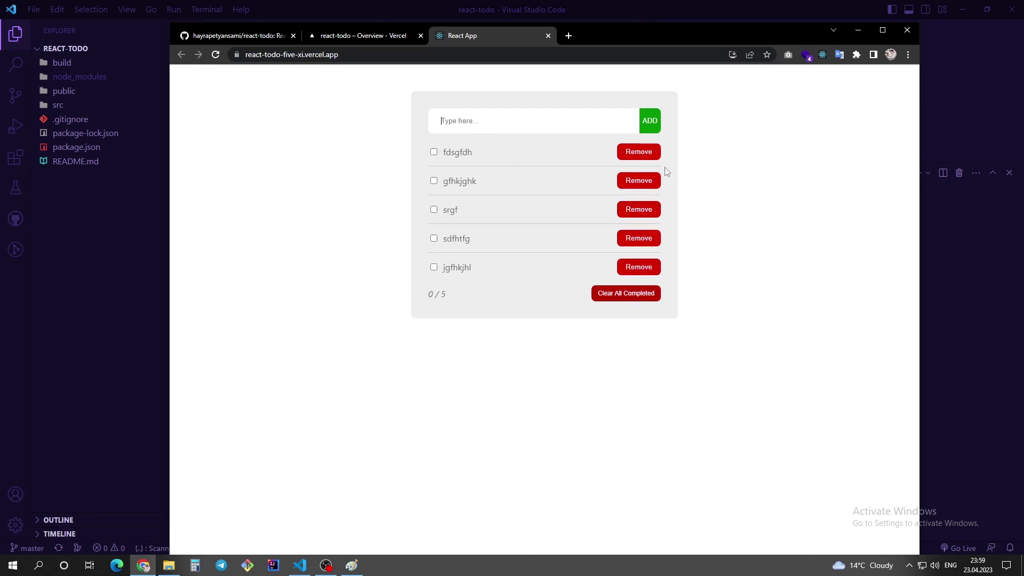
# Step: Remove all five test todos from the list one by one
pyautogui.click(643, 154)
pyautogui.click(644, 156)
pyautogui.click(645, 156)
pyautogui.click(644, 156)
pyautogui.click(644, 155)
# Step: Add six new test todos: fhgjhgkhjgl, dsfggfdh, jghkjhgldsfg, hjgljhl, asdsdfg and gfdgfdjfgdh
pyautogui.click(564, 131)
pyautogui.write('fhg')
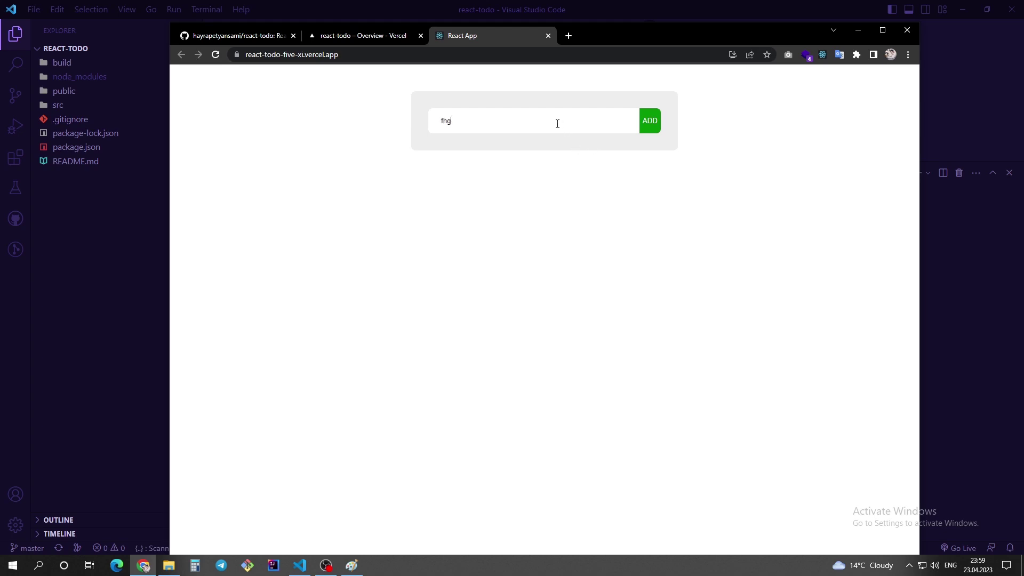
pyautogui.write('jhgkhjgl')
pyautogui.press('Return')
pyautogui.write('dsfggfdh')
pyautogui.press('Return')
pyautogui.write('jghk')
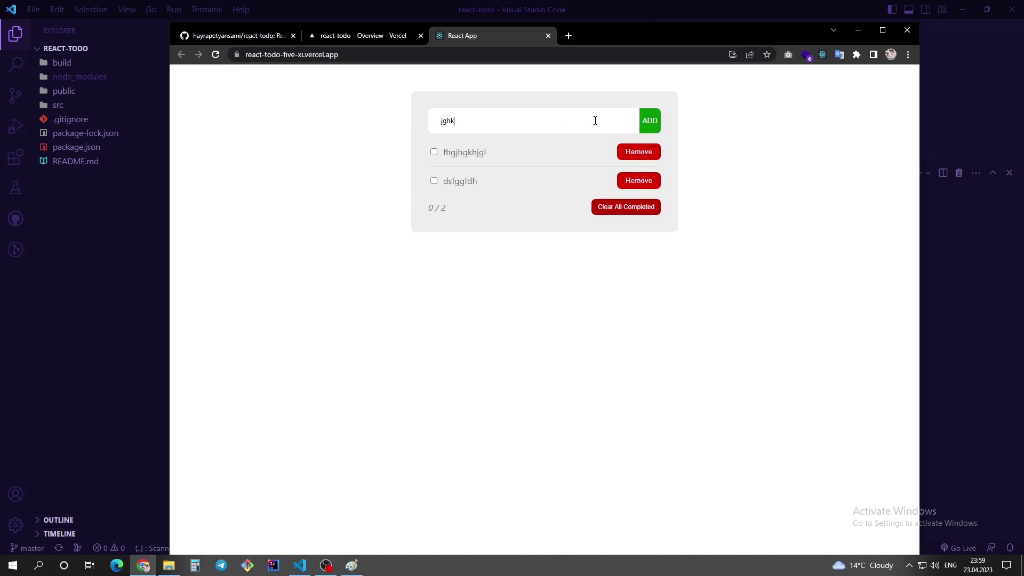
pyautogui.write('jhgldsfg')
pyautogui.press('Return')
pyautogui.write('hjgljhl')
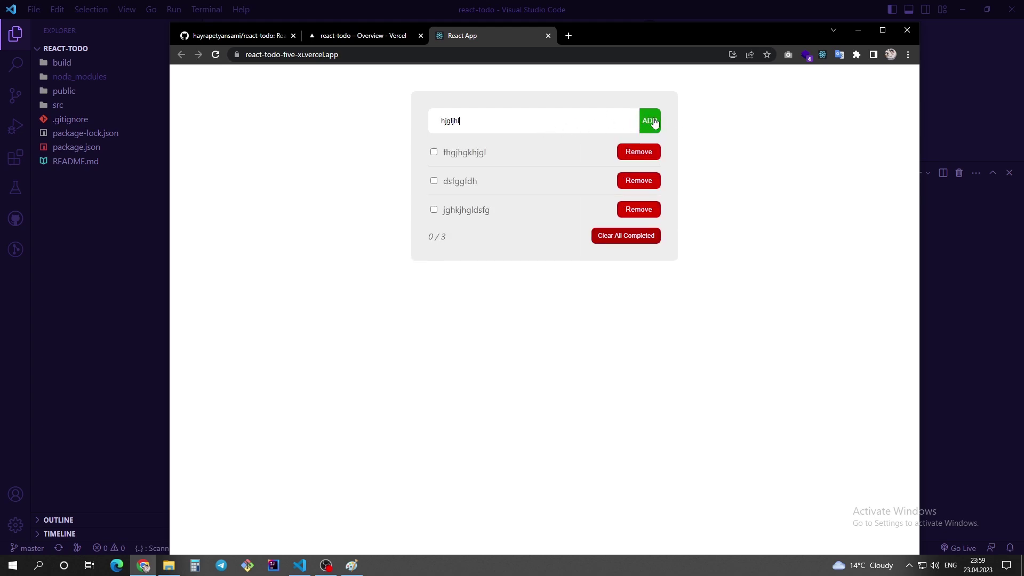
pyautogui.press('Return')
pyautogui.write('asdsdfg')
pyautogui.press('Return')
pyautogui.write('gfdgfdjfgdh')
pyautogui.press('Return')
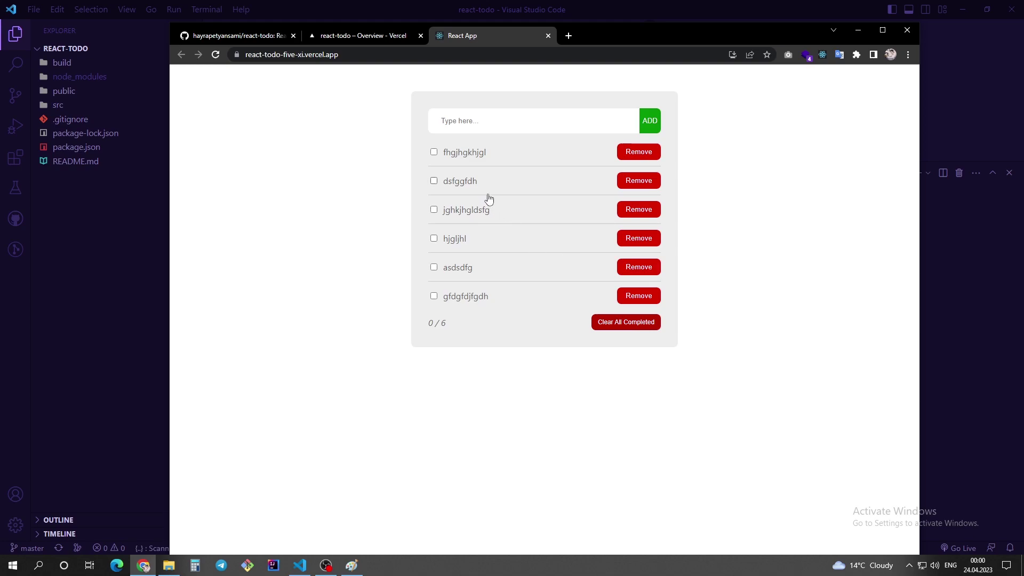
# Step: Open the developer tools on the deployed page, widen the page area and show the React component tree
pyautogui.rightClick(748, 273)
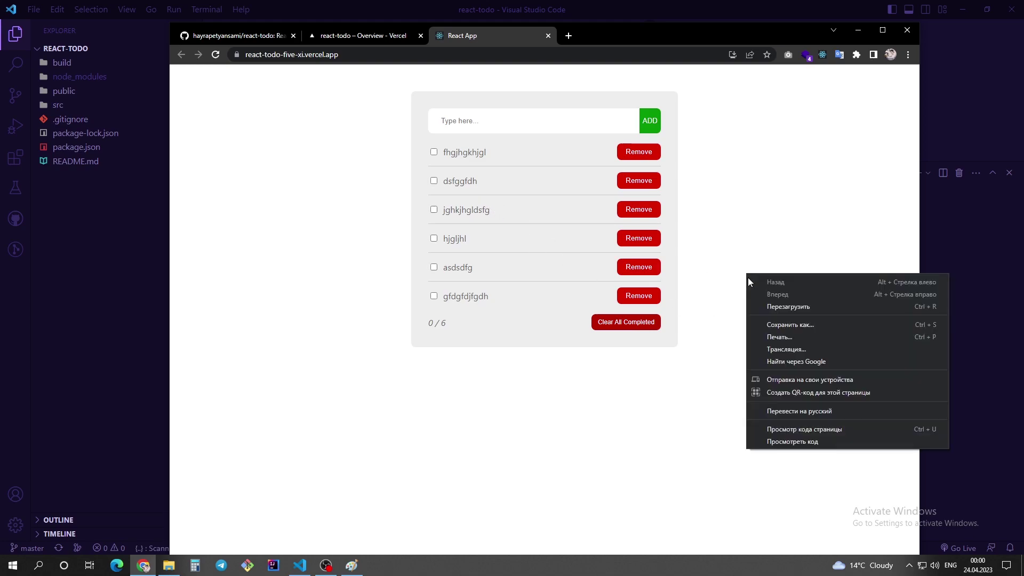
pyautogui.click(776, 440)
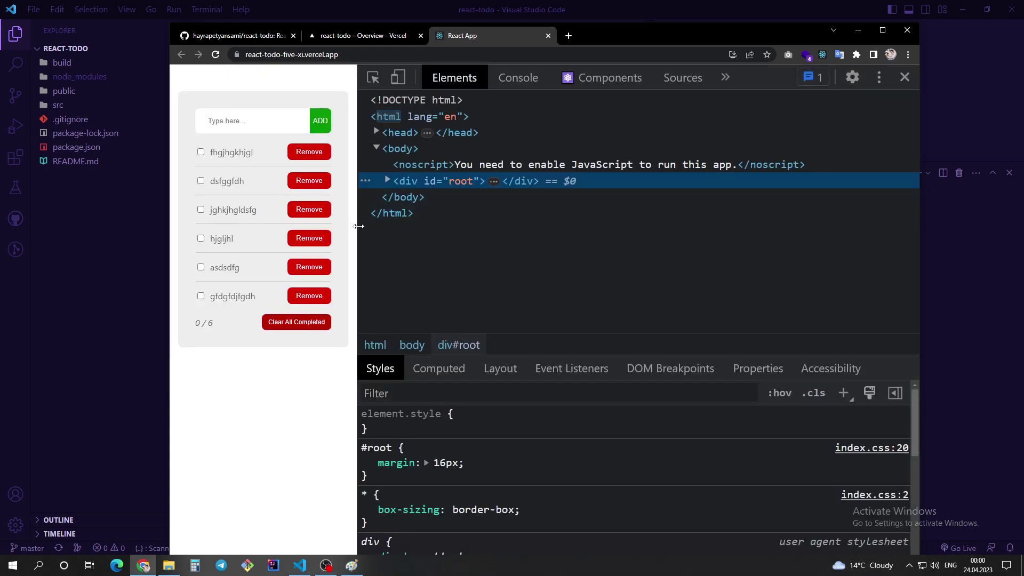
pyautogui.moveTo(357, 213); pyautogui.dragTo(431, 214)
pyautogui.click(667, 76)
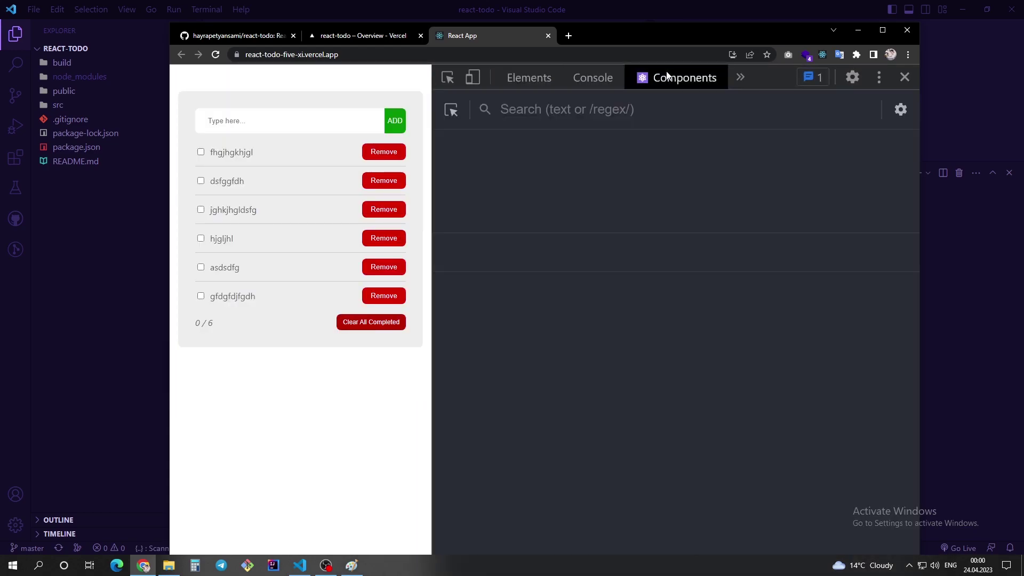
# Step: Examine the minified React components p, h, m and v, including the todos prop of m
pyautogui.click(469, 141)
pyautogui.click(471, 156)
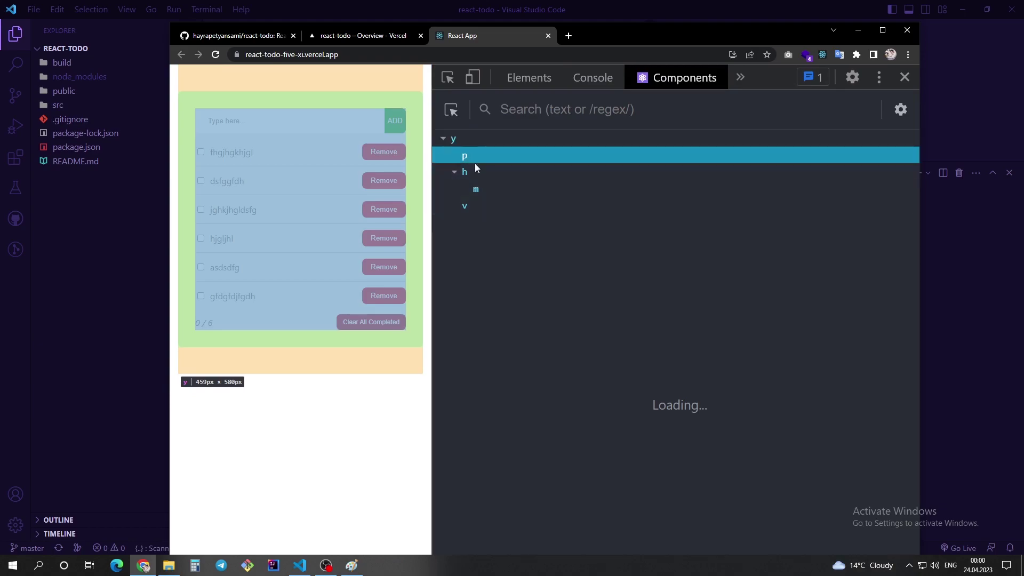
pyautogui.click(478, 171)
pyautogui.click(481, 188)
pyautogui.click(488, 205)
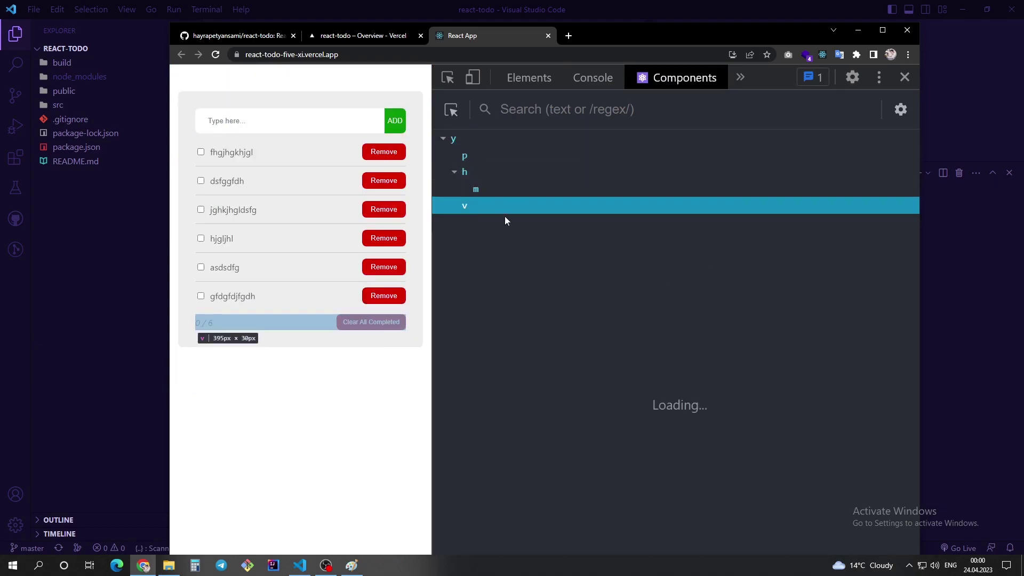
pyautogui.click(513, 191)
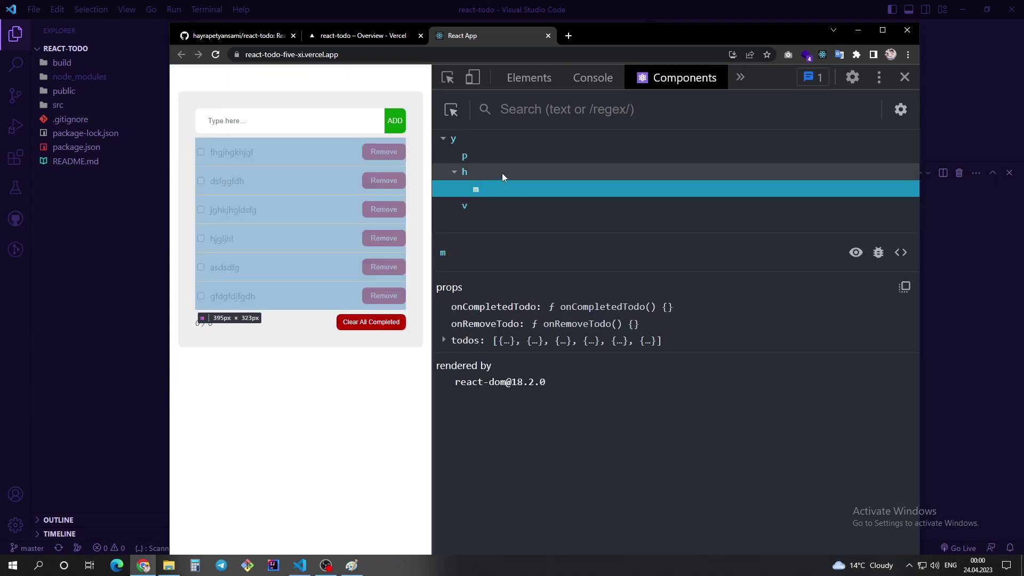
pyautogui.click(444, 341)
pyautogui.click(445, 342)
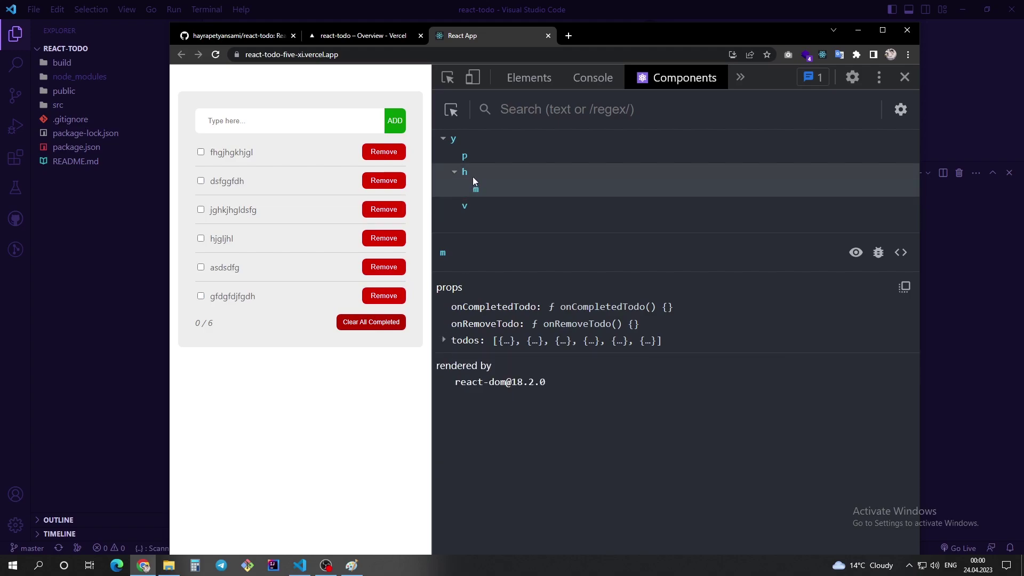
pyautogui.click(482, 156)
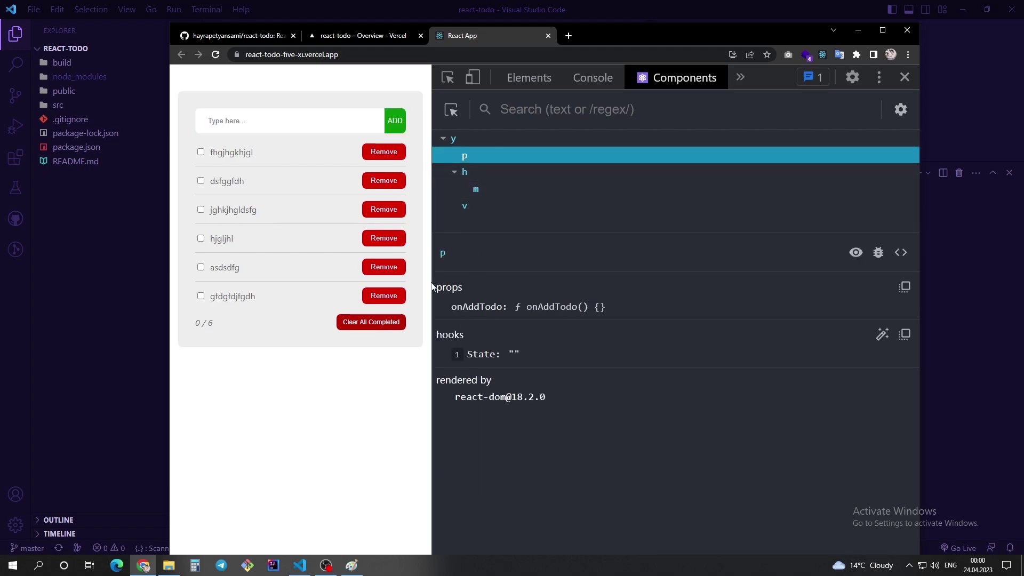
# Step: Examine the page's DOM by expanding the root and todo-app divs, and inspect the todo-header, todo-list-items and todo-footer divs
pyautogui.moveTo(432, 287); pyautogui.dragTo(537, 287)
pyautogui.click(718, 78)
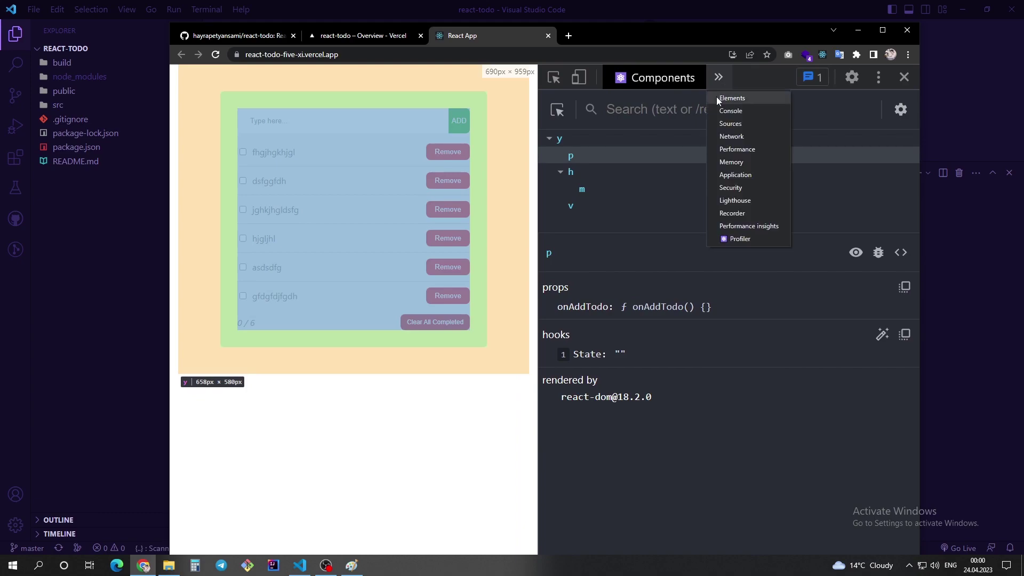
pyautogui.click(730, 111)
pyautogui.click(636, 79)
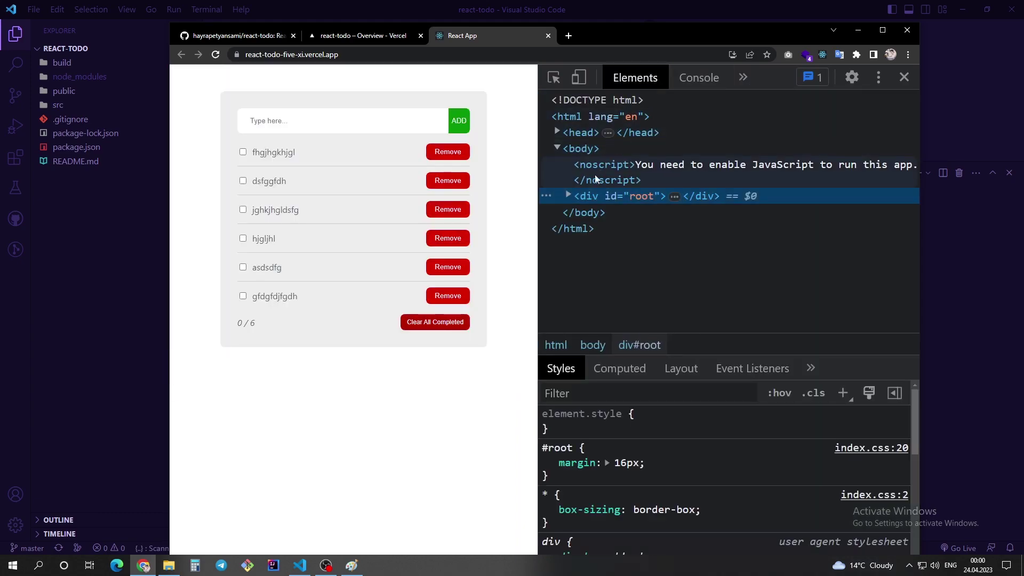
pyautogui.click(568, 196)
pyautogui.click(576, 211)
pyautogui.click(576, 212)
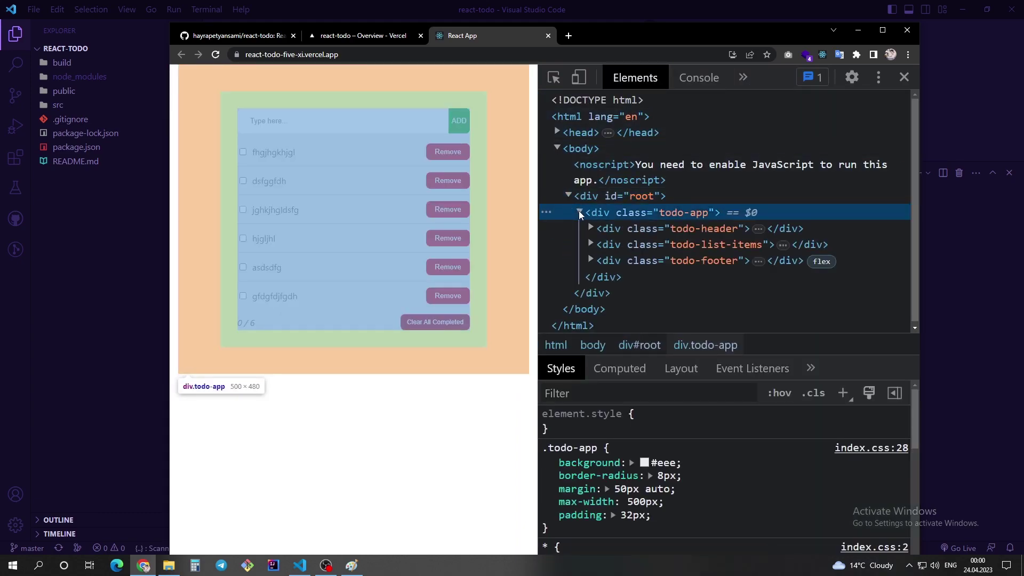
pyautogui.click(590, 258)
pyautogui.scroll(-2, 590, 262)
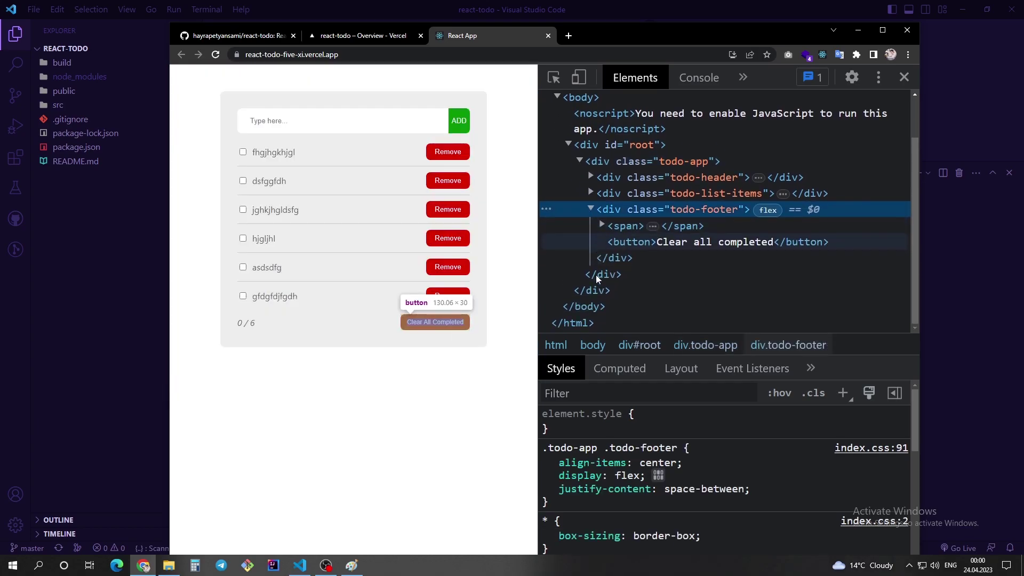
pyautogui.scroll(2, 596, 274)
pyautogui.click(591, 260)
pyautogui.click(590, 244)
pyautogui.click(590, 229)
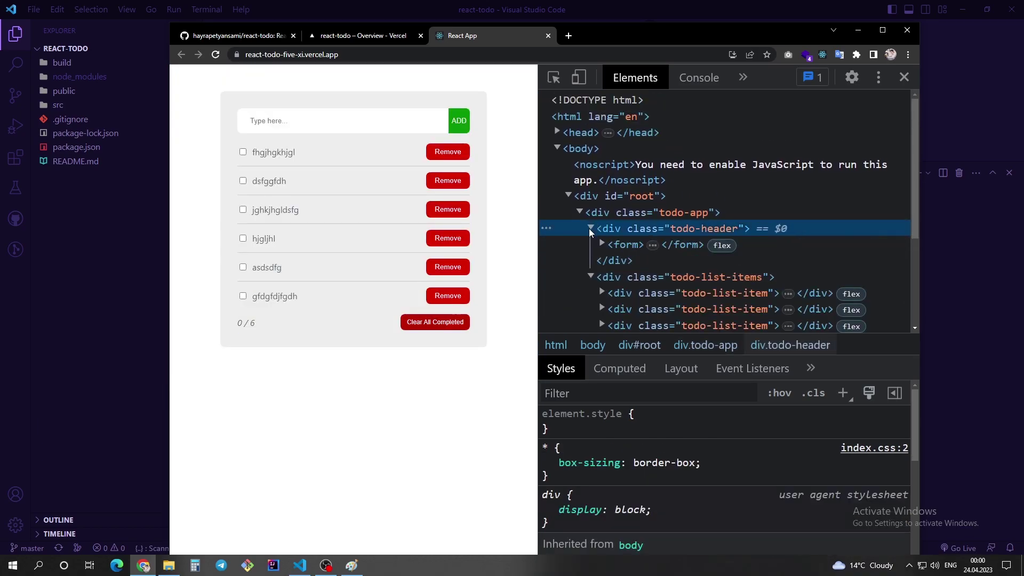
pyautogui.click(590, 228)
pyautogui.click(591, 243)
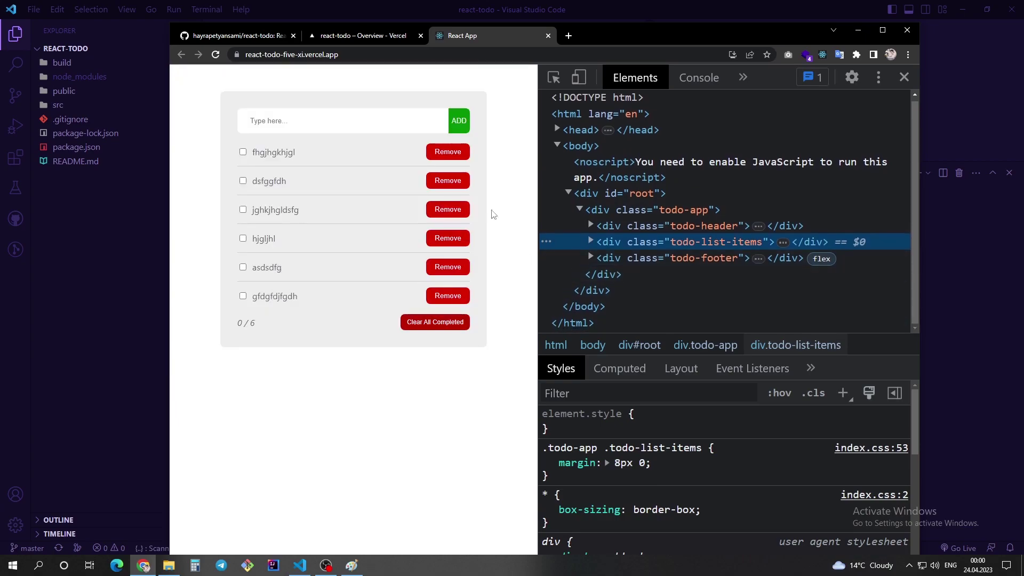
# Step: Check the todo layout's responsiveness by narrowing the page to about 300 px and widening it to about 832 px
pyautogui.moveTo(537, 226); pyautogui.dragTo(334, 245)
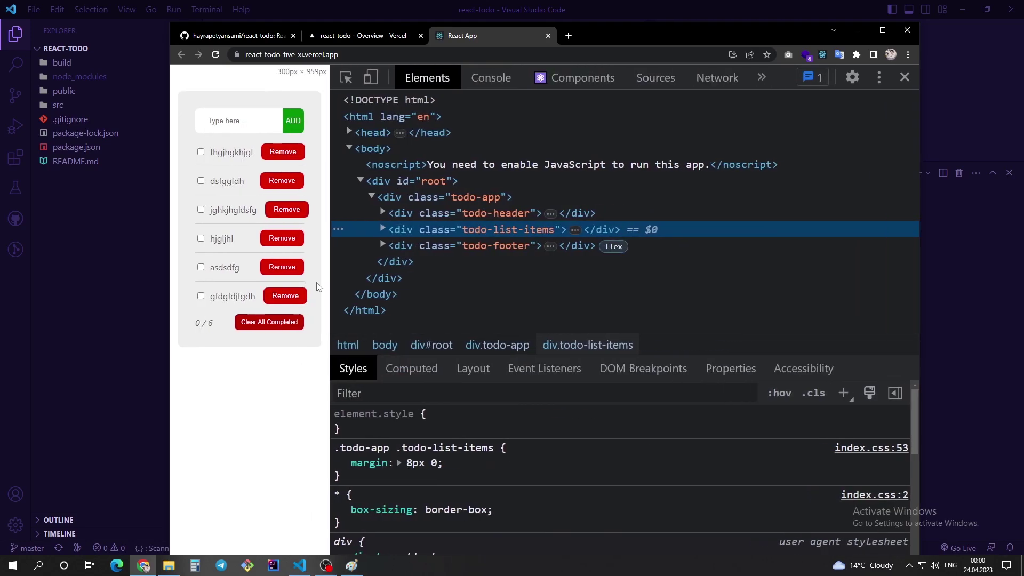
pyautogui.moveTo(319, 287); pyautogui.dragTo(614, 285)
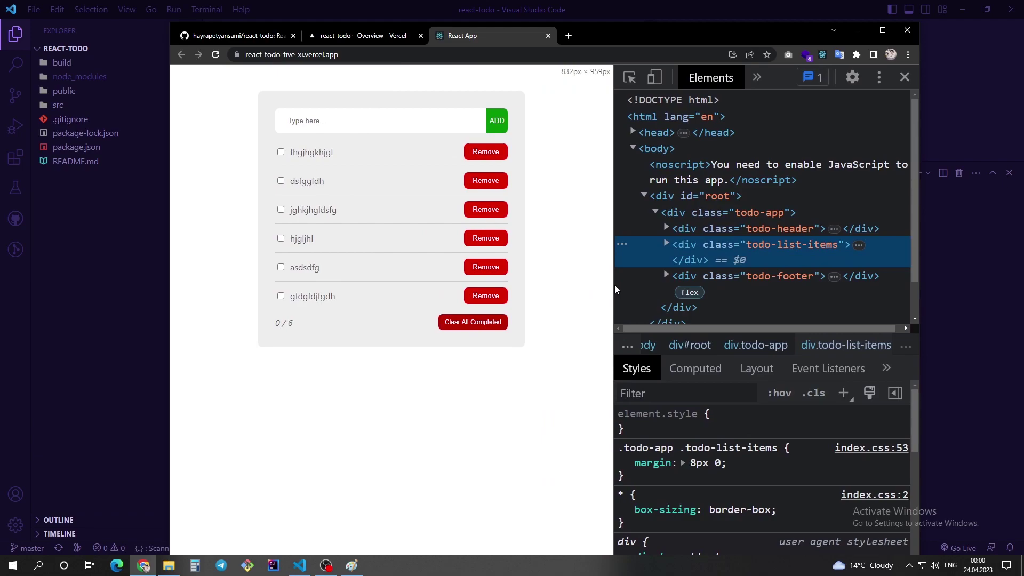
# Step: Try to add a todo with an empty field and remove all six test todos from the list
pyautogui.click(500, 123)
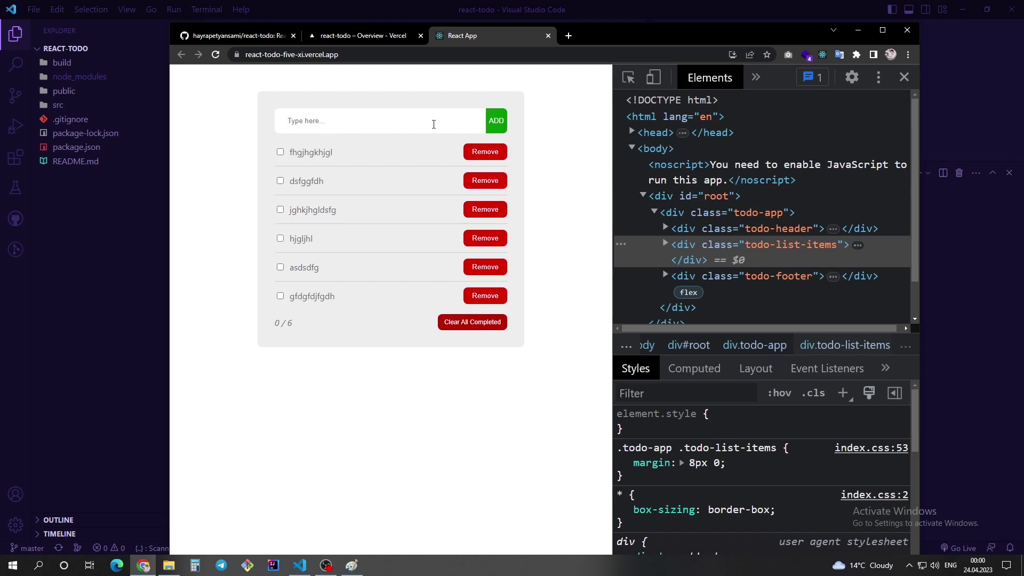
pyautogui.click(486, 152)
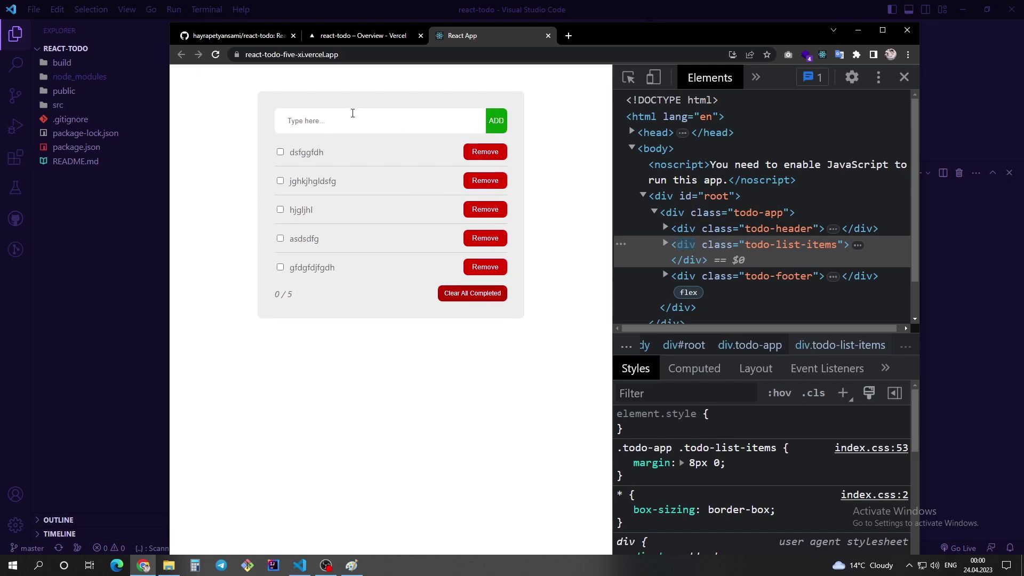
pyautogui.click(500, 152)
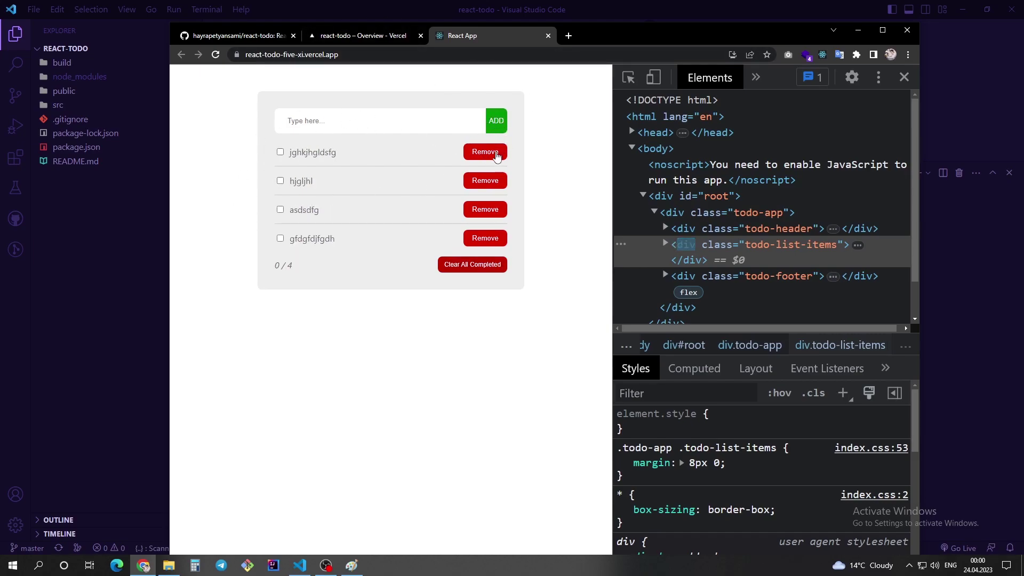
pyautogui.click(497, 153)
pyautogui.click(496, 153)
pyautogui.click(494, 154)
pyautogui.click(494, 154)
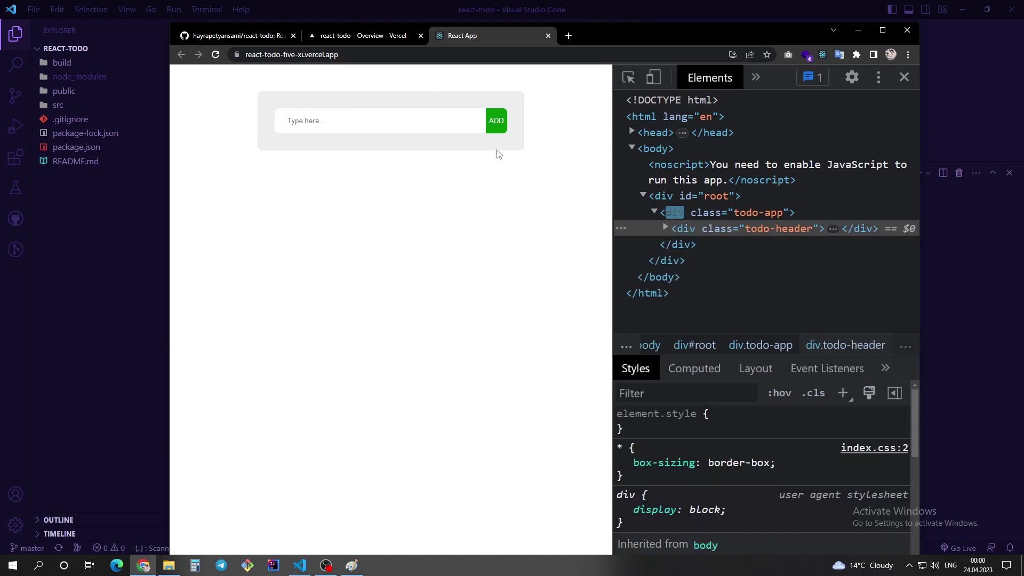
# Step: Add a todo named "sdfsdfsdf" and inspect the todo-footer and todo-list-items divs in the page's DOM
pyautogui.click(482, 123)
pyautogui.write('sdfsdfsdf')
pyautogui.click(496, 124)
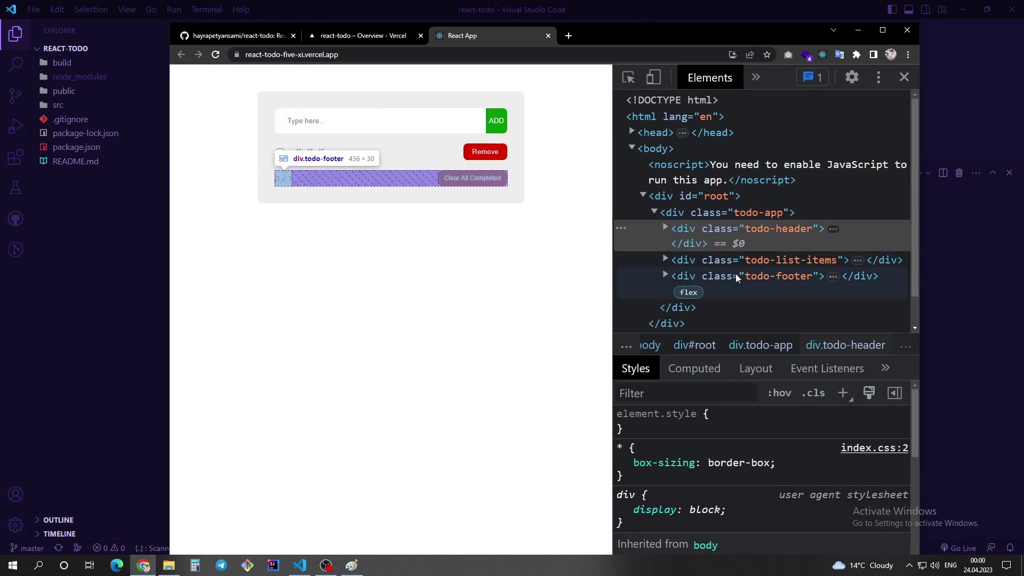
pyautogui.click(735, 274)
pyautogui.click(740, 251)
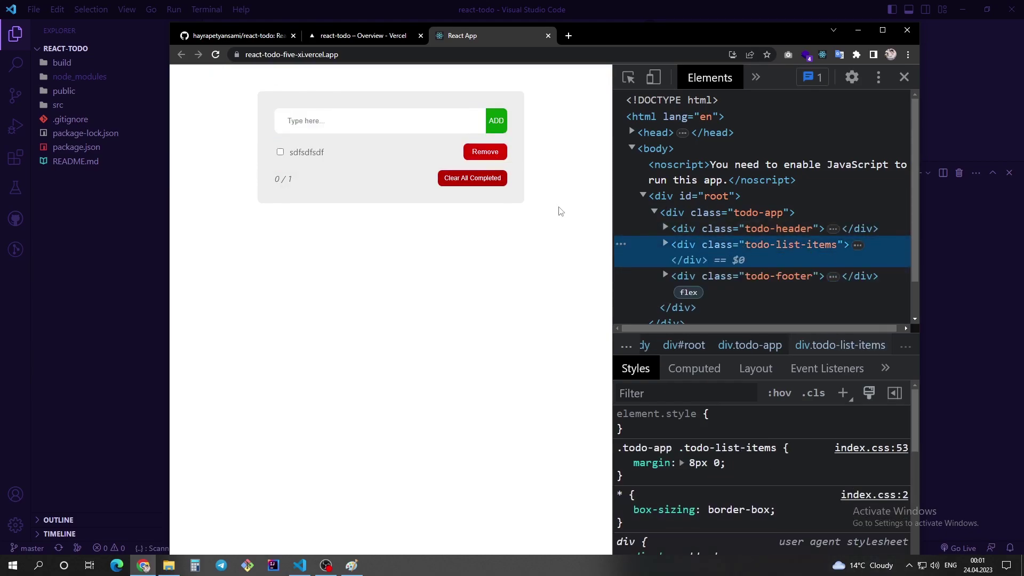
# Step: Remove the "sdfsdfsdf" todo and add a new one named "asdfsdafsdaf"
pyautogui.click(494, 152)
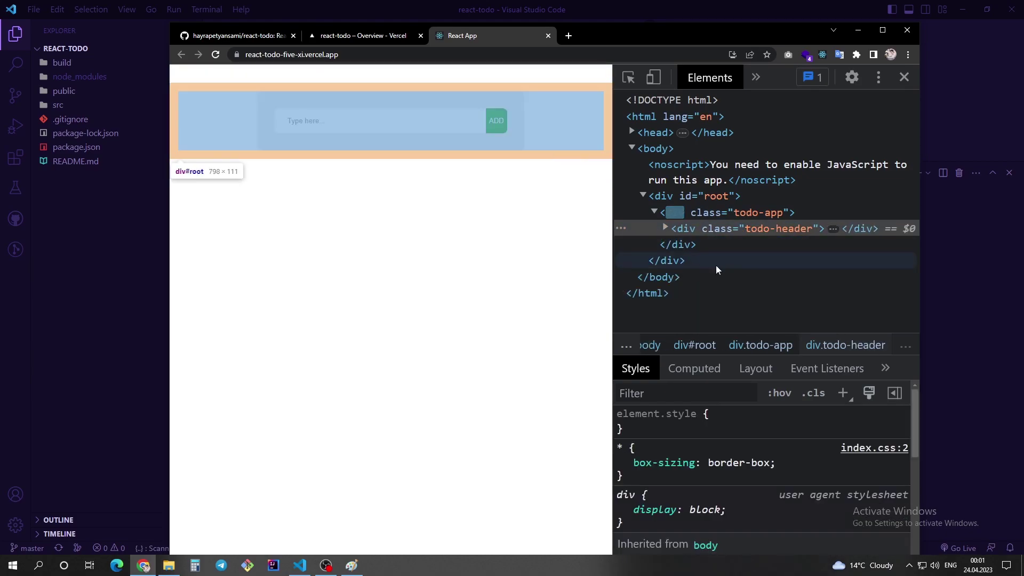
pyautogui.write('asdfsdafsdaf')
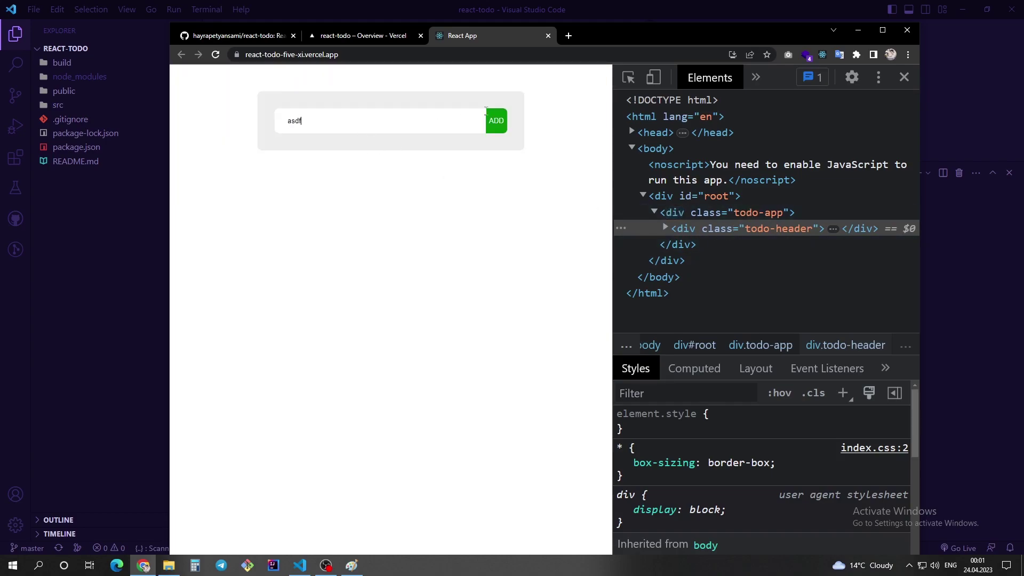
pyautogui.click(497, 122)
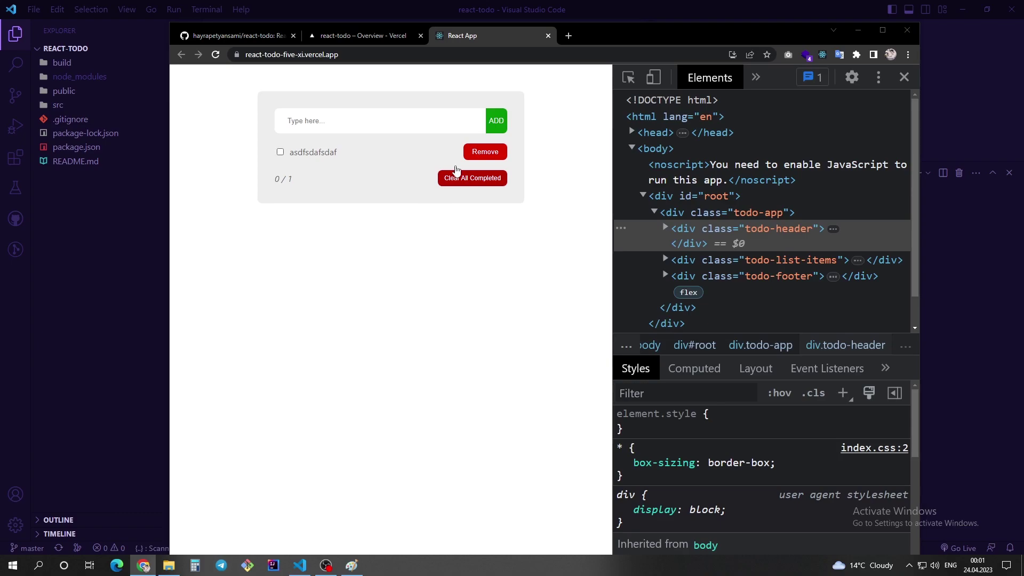
pyautogui.click(221, 565)
pyautogui.click(220, 566)
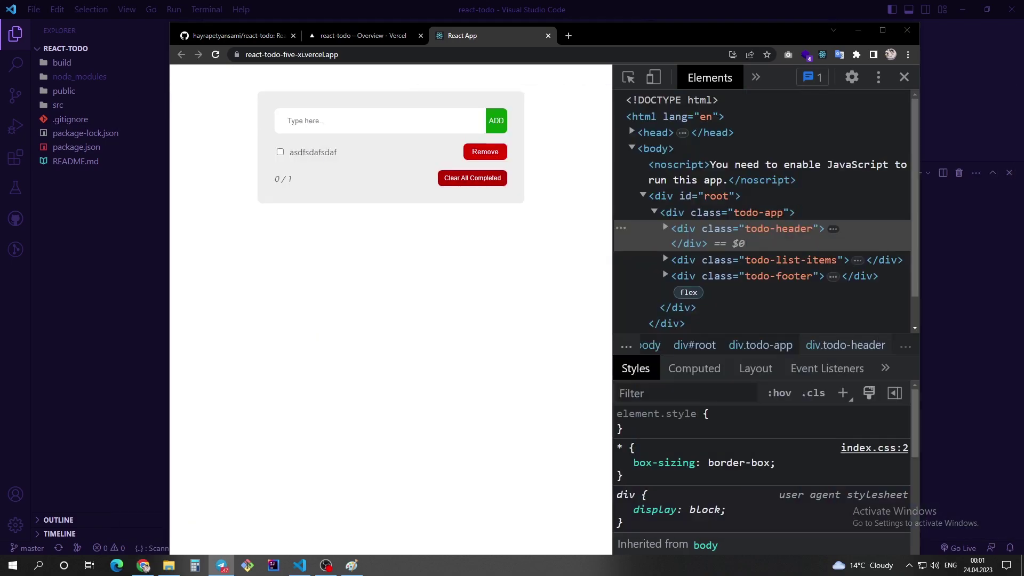